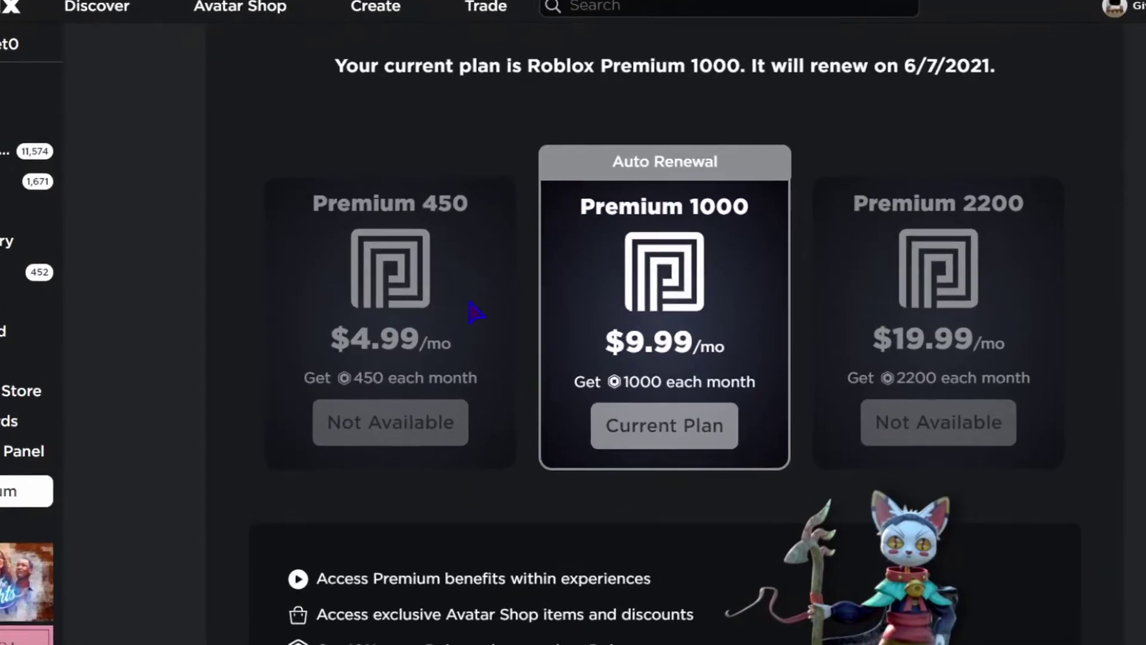
Step: Highlight and then deselect text on the Roblox Premium 450 plan page
left_click_drag(406, 230, 447, 231)
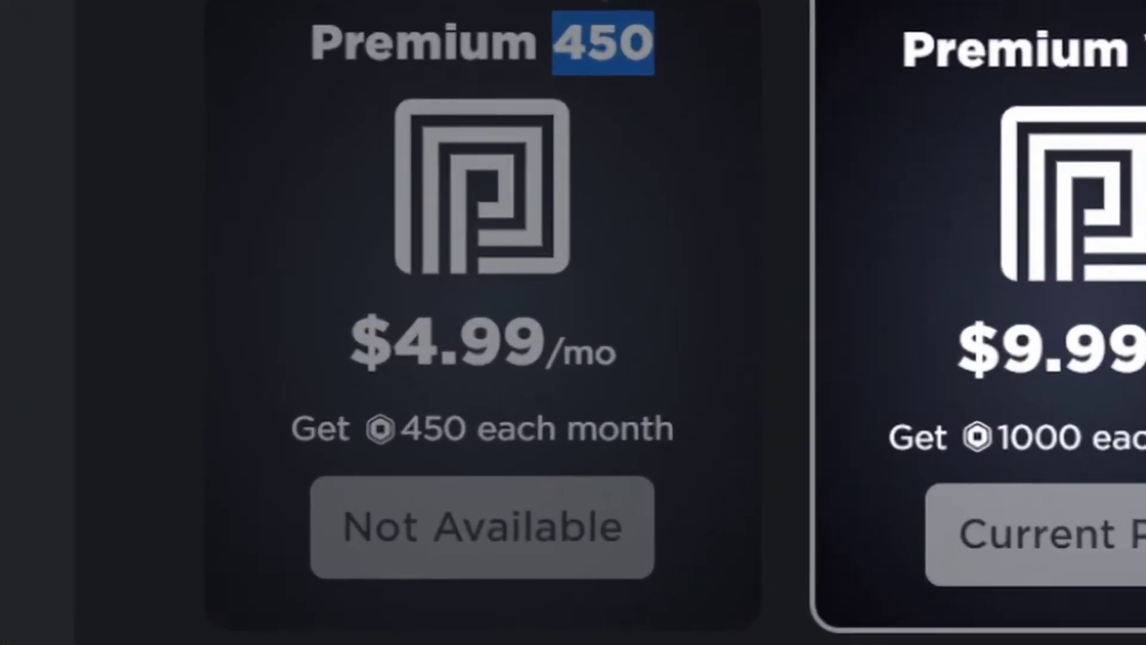
left_click(362, 0)
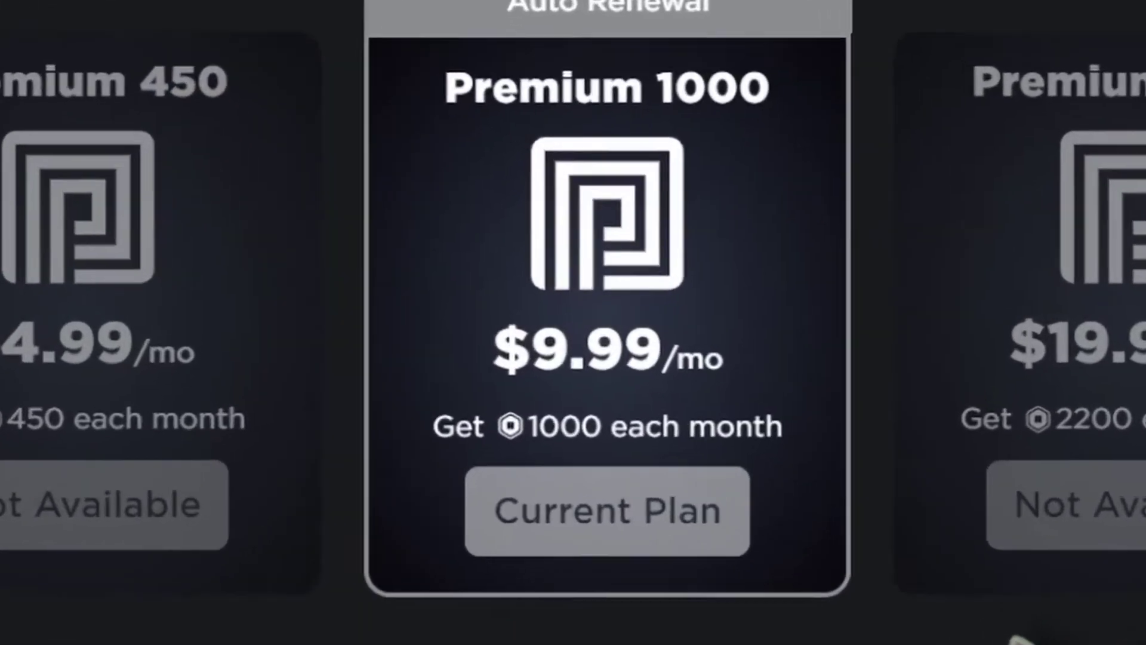
left_click_drag(796, 191, 6, 77)
left_click(934, 204)
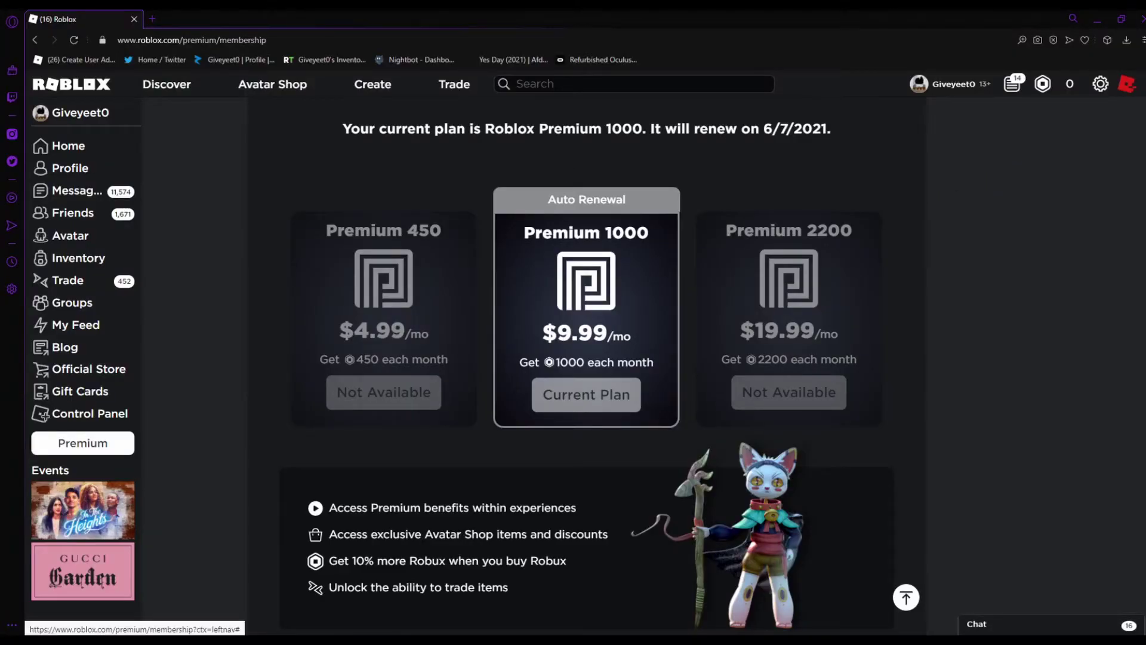
double_click(425, 231)
left_click(424, 230)
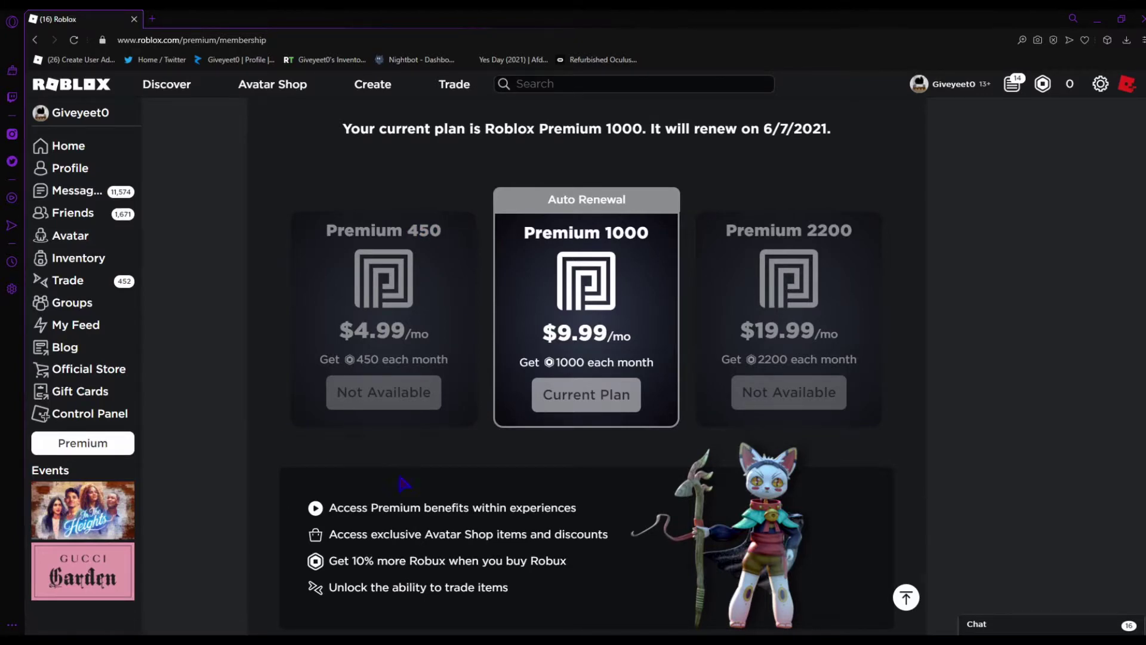
Step: Bring up the page's context menu and scroll the page down and back up
right_click(408, 227)
scroll(408, 227, "down", 1)
scroll(401, 332, "up", 1)
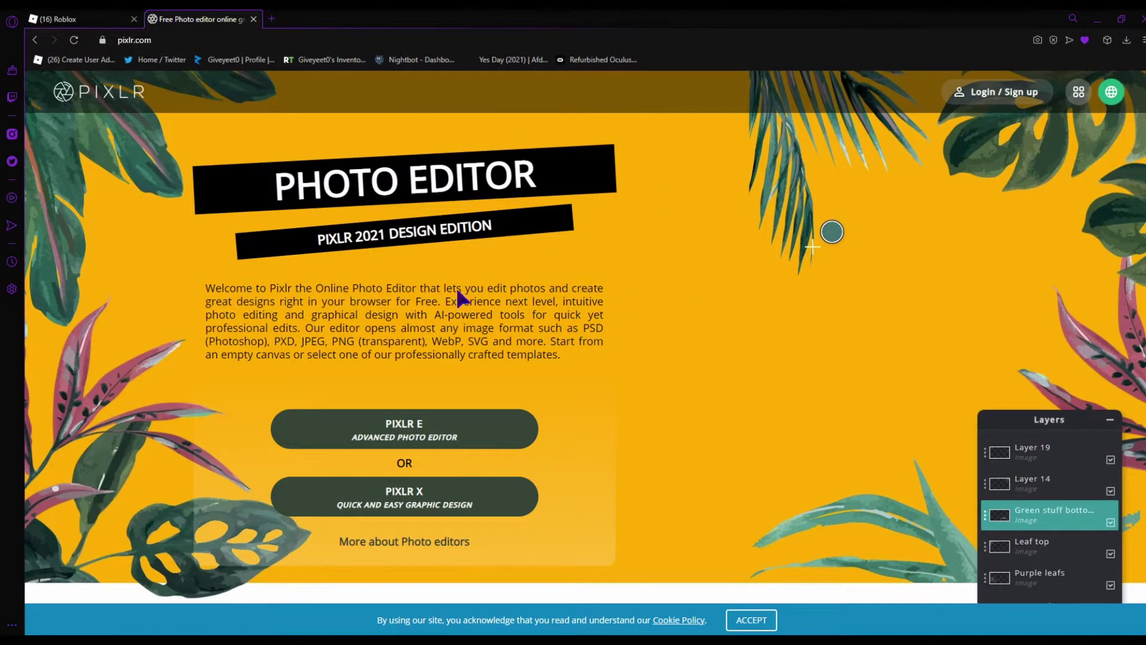
Step: In Pixlr E, create a new 585×559 image
left_click(377, 421)
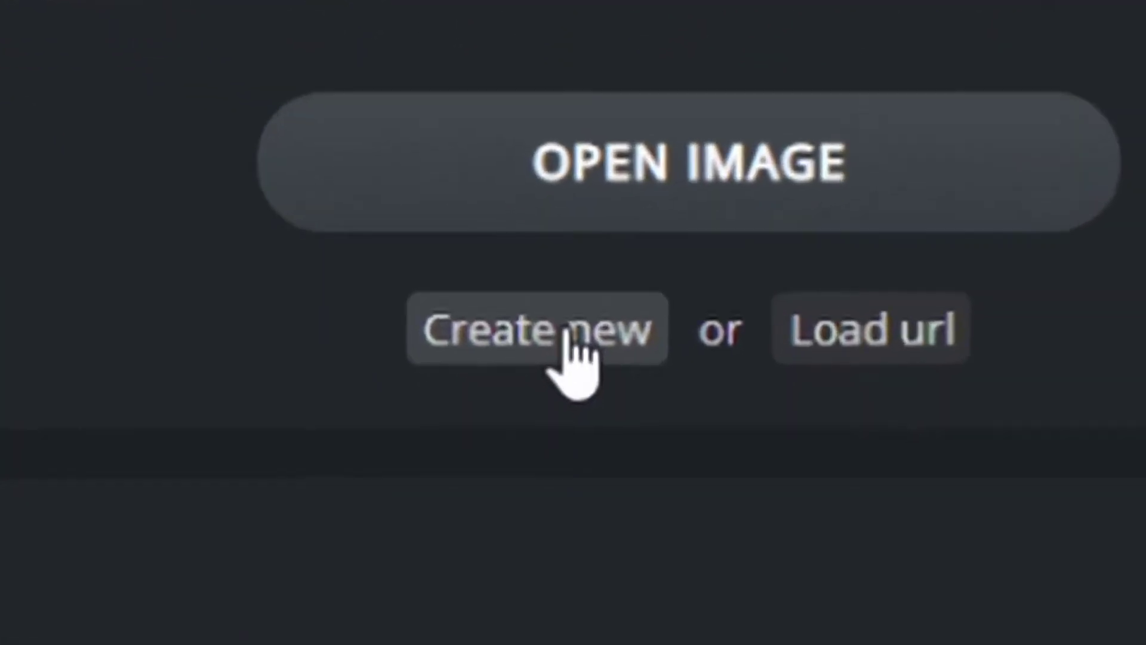
left_click(552, 394)
left_click(974, 187)
type("585")
left_click(967, 243)
type("559")
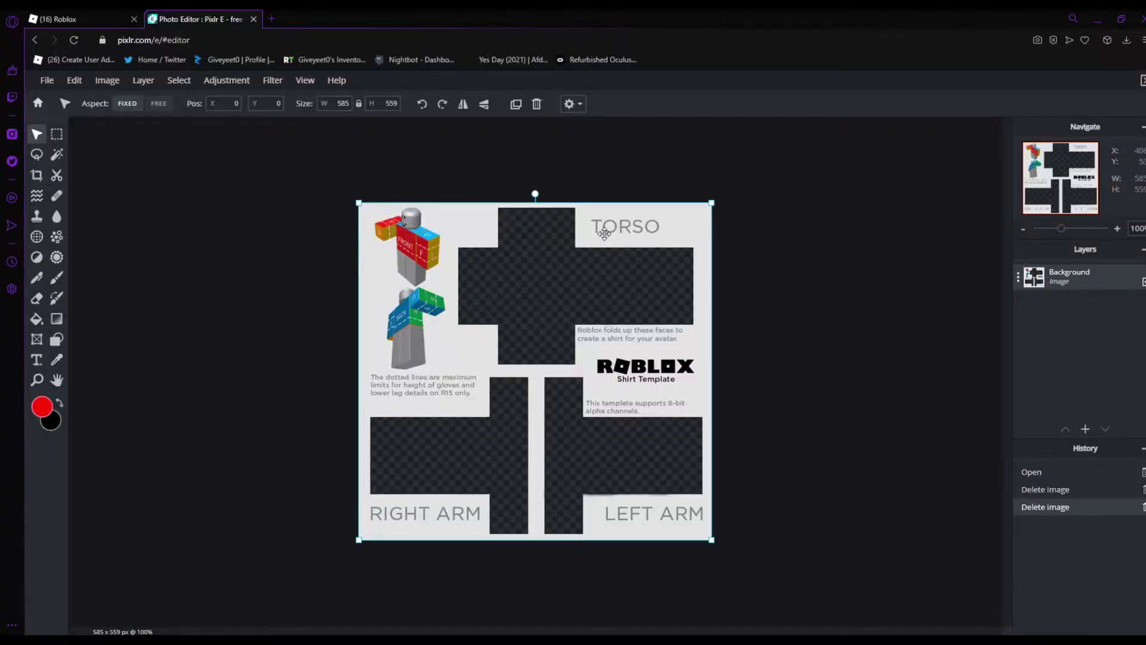
Step: Align the shirt template layer on the canvas, then open a new browser tab
left_click_drag(604, 233, 77, 430)
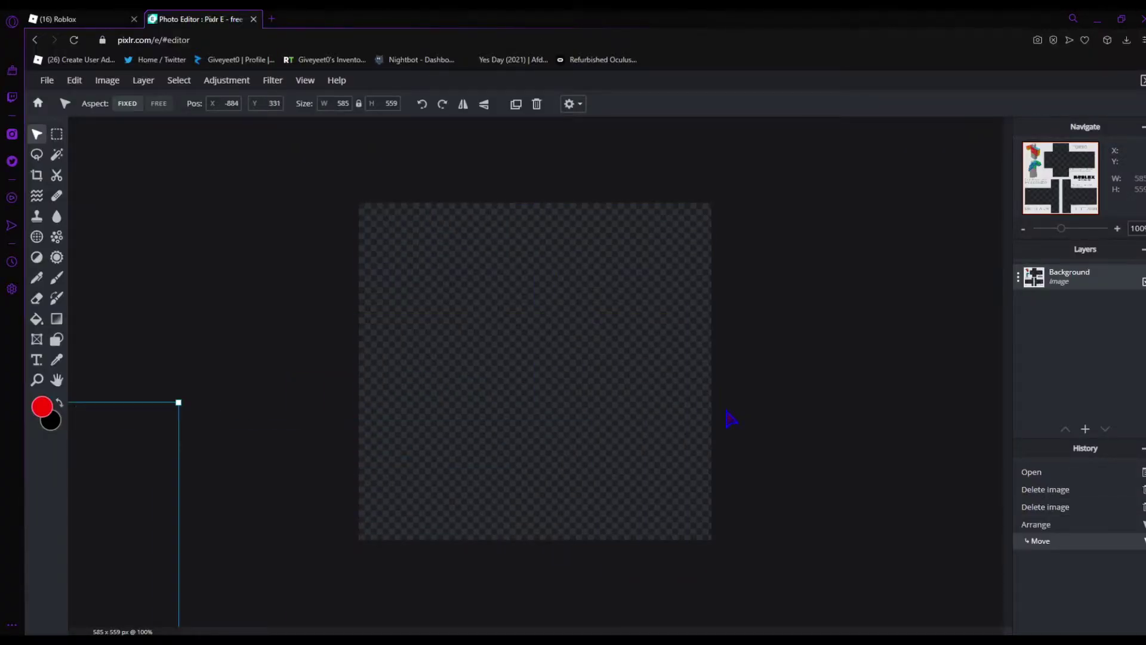
left_click_drag(121, 461, 652, 262)
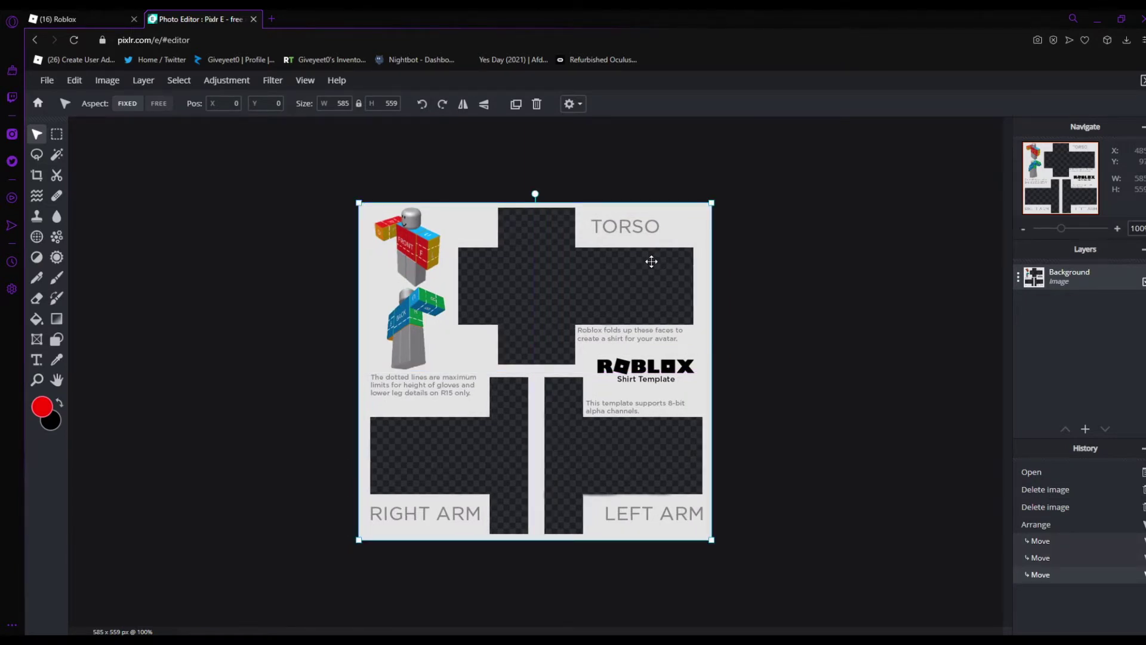
left_click(243, 269)
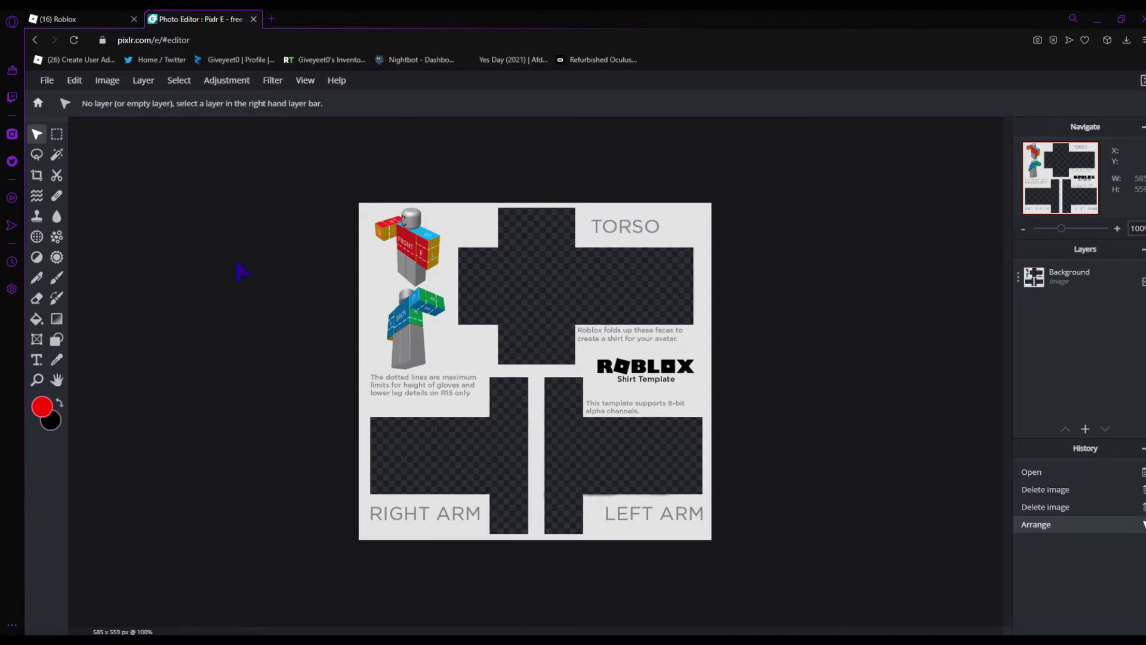
left_click(460, 276)
left_click_drag(456, 272, 452, 288)
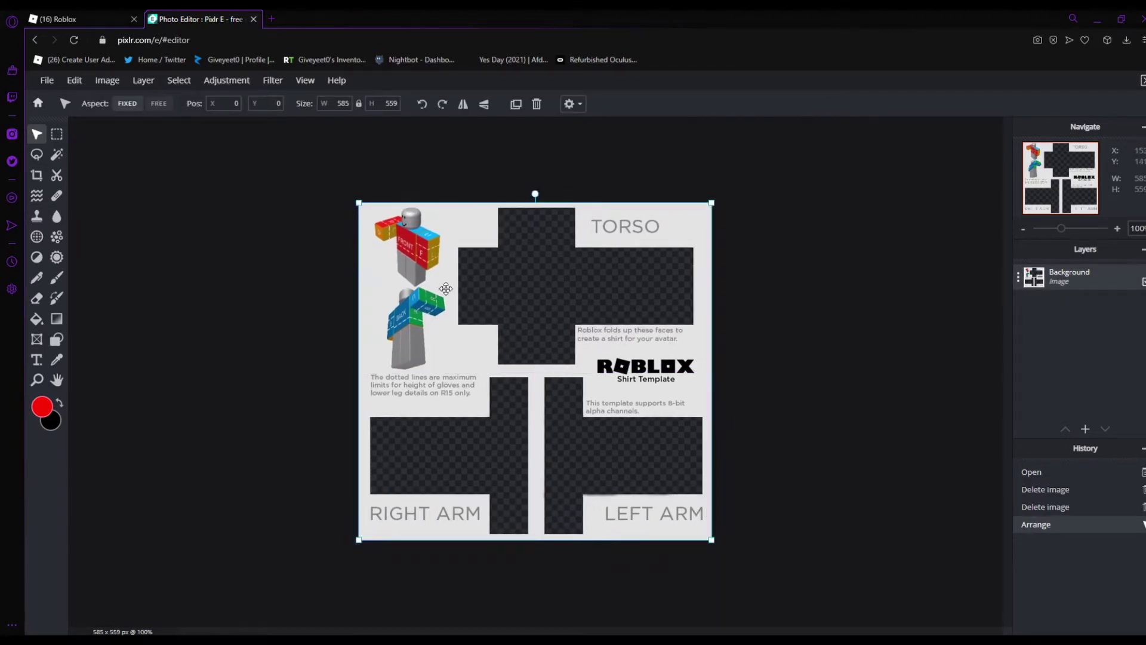
left_click(311, 155)
left_click(272, 19)
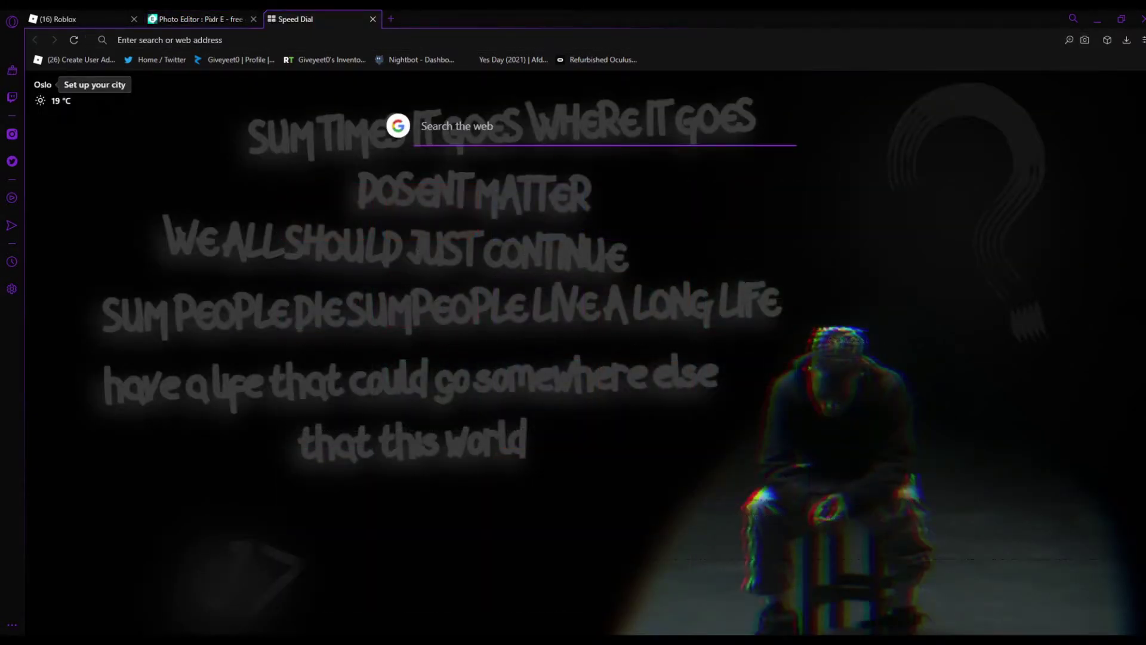
Step: Search Google for 'black' and copy a starry black image back to Pixlr
left_click(454, 126)
type("black")
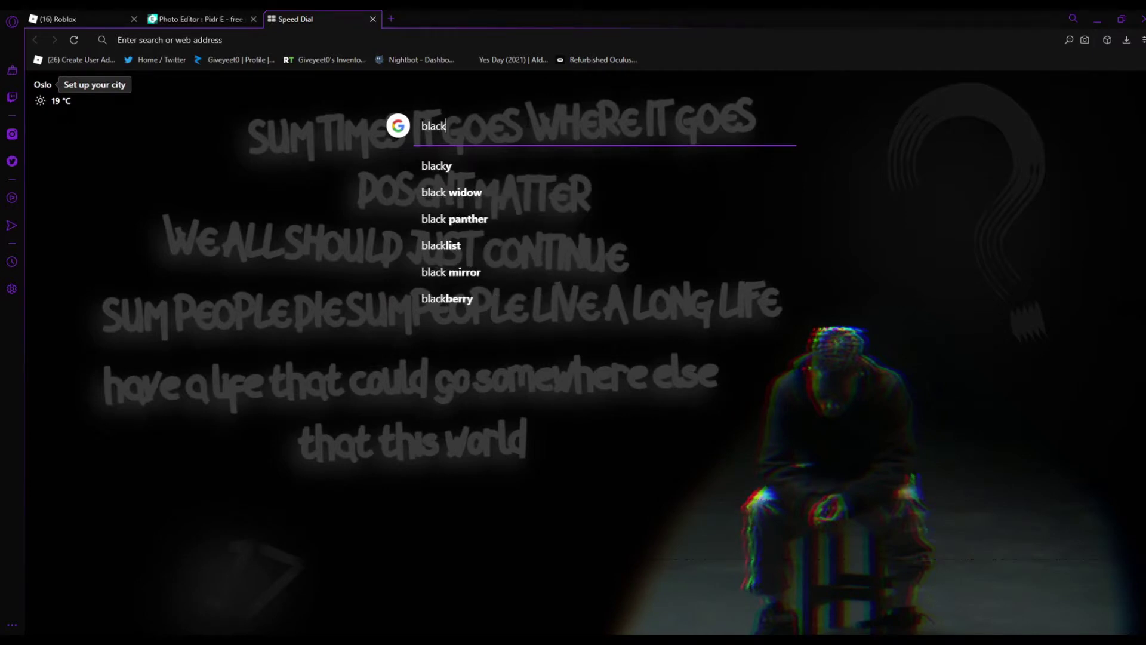
key("Return")
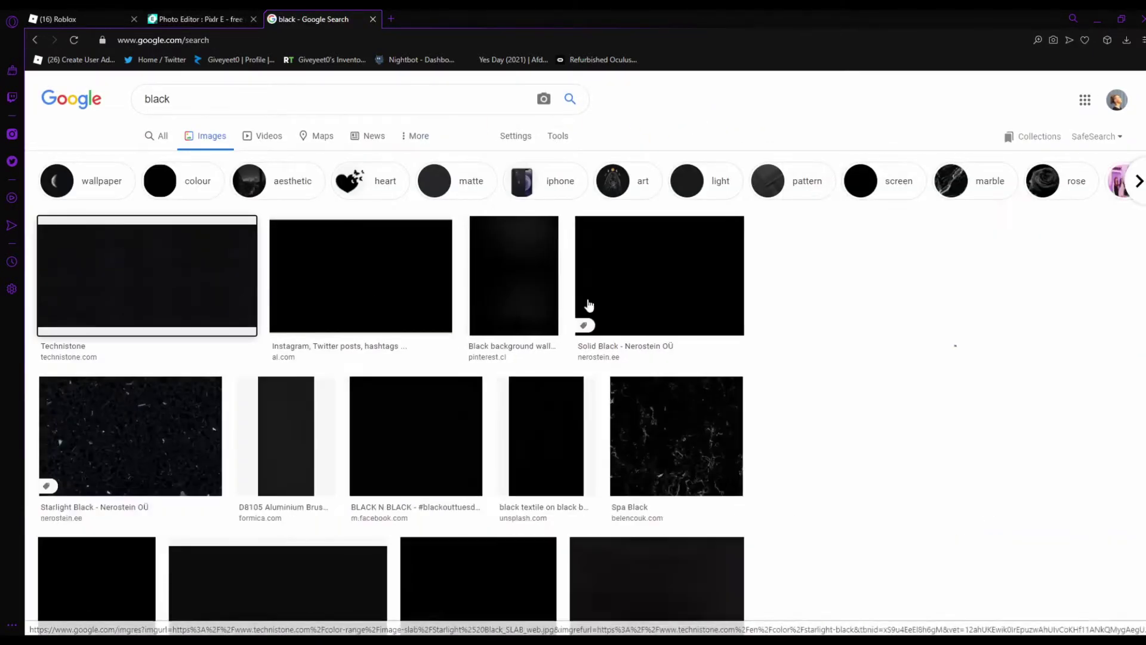
left_click(147, 274)
right_click(889, 201)
left_click(942, 334)
left_click(197, 20)
Step: Paste the starry black image over the template and apply a Blur of 100
key("ctrl+v")
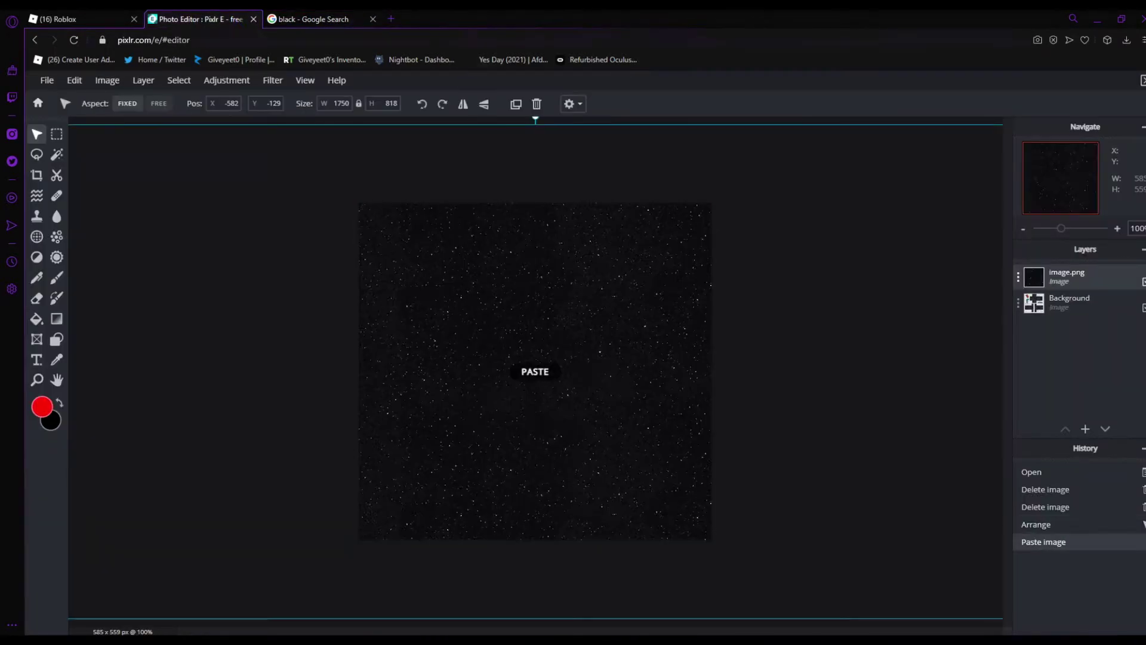
left_click(373, 19)
left_click_drag(644, 199, 837, 251)
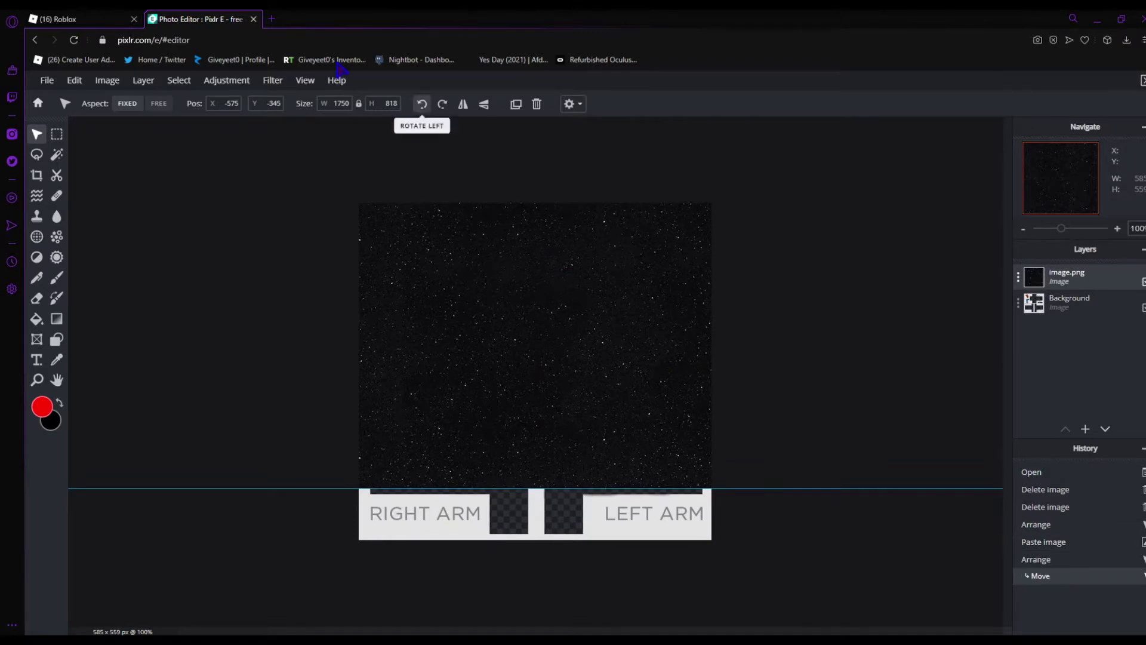
left_click(274, 83)
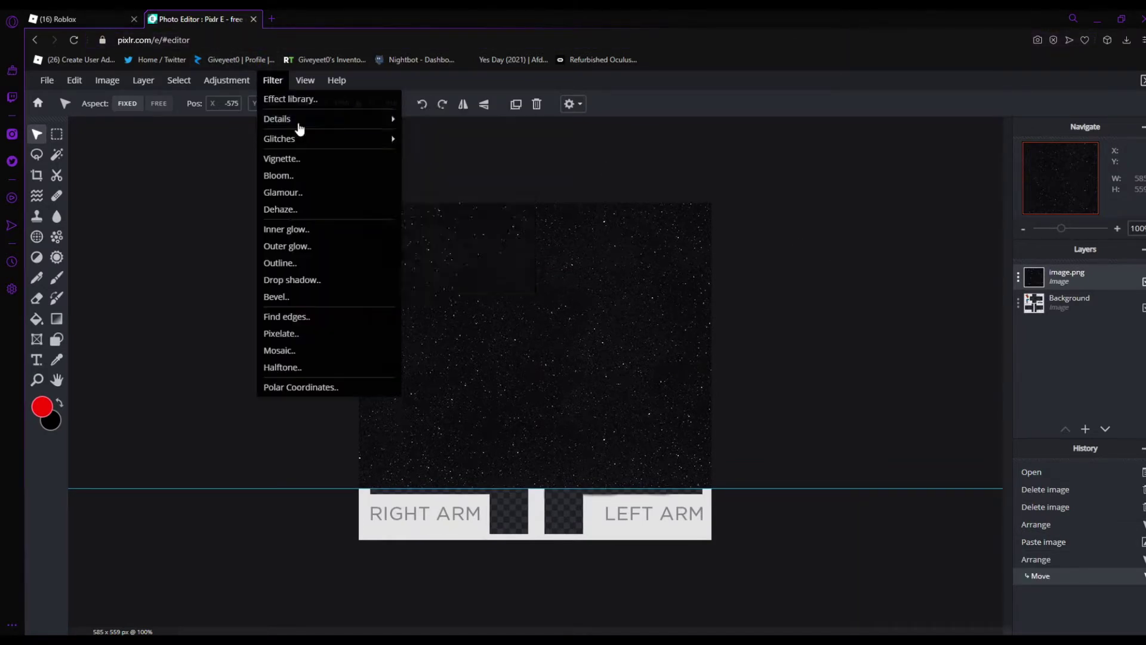
left_click(303, 82)
left_click(275, 81)
mouse_move(271, 117)
left_click(429, 149)
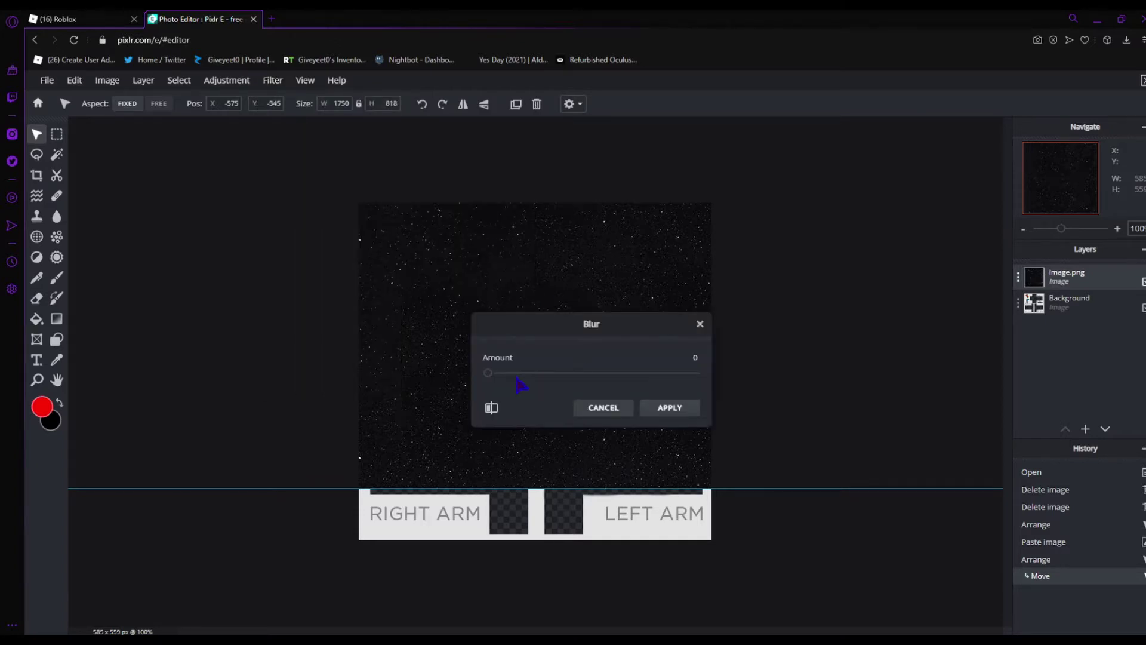
left_click_drag(486, 375, 774, 381)
left_click(668, 410)
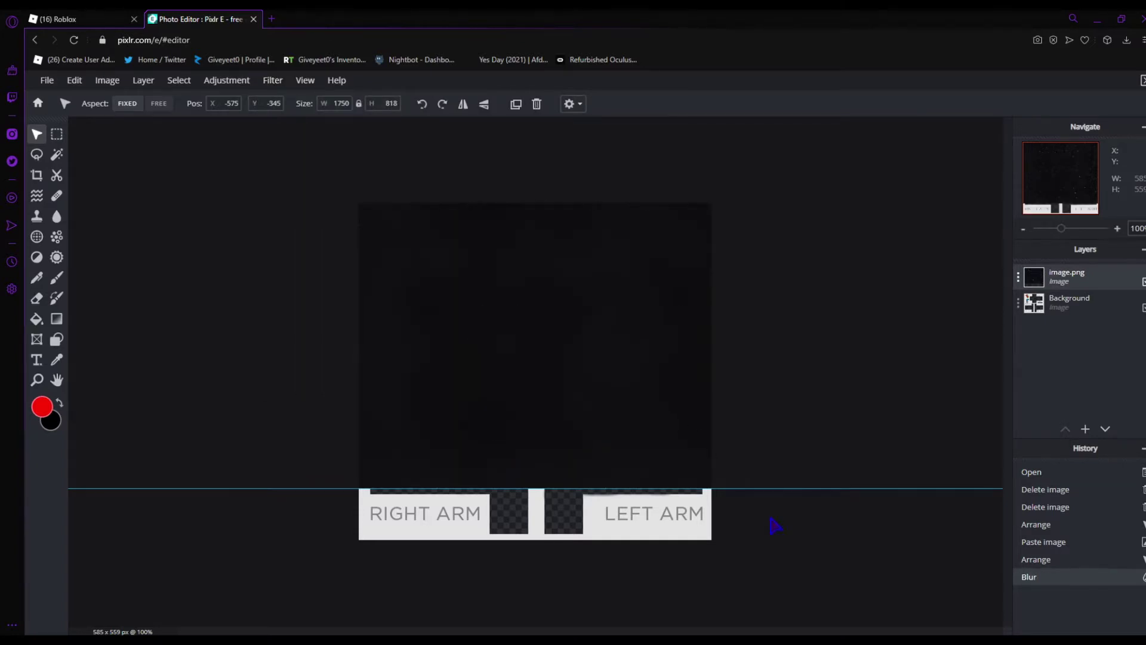
mouse_move(512, 358)
left_mouse_down()
mouse_move(528, 354)
mouse_move(501, 350)
left_mouse_up()
Step: Move the Background template layer above the blurred black layer, then open a new tab
left_click(1071, 302)
left_click_drag(1073, 303, 1070, 275)
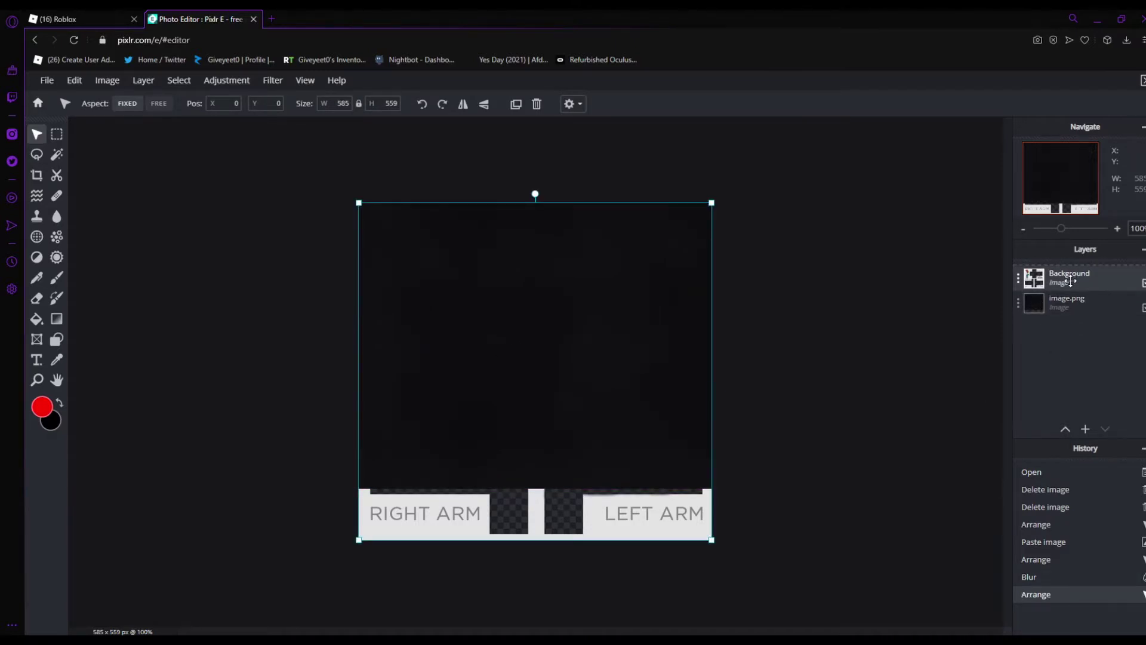
left_click_drag(739, 395, 737, 393)
left_click(377, 489)
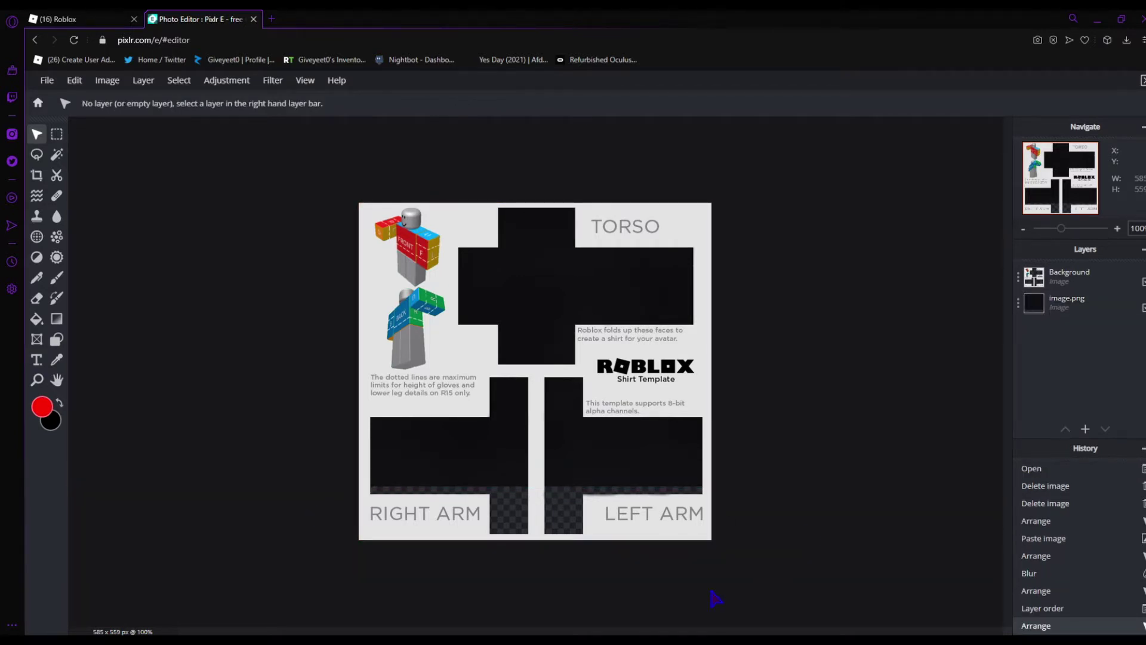
key("ctrl+t")
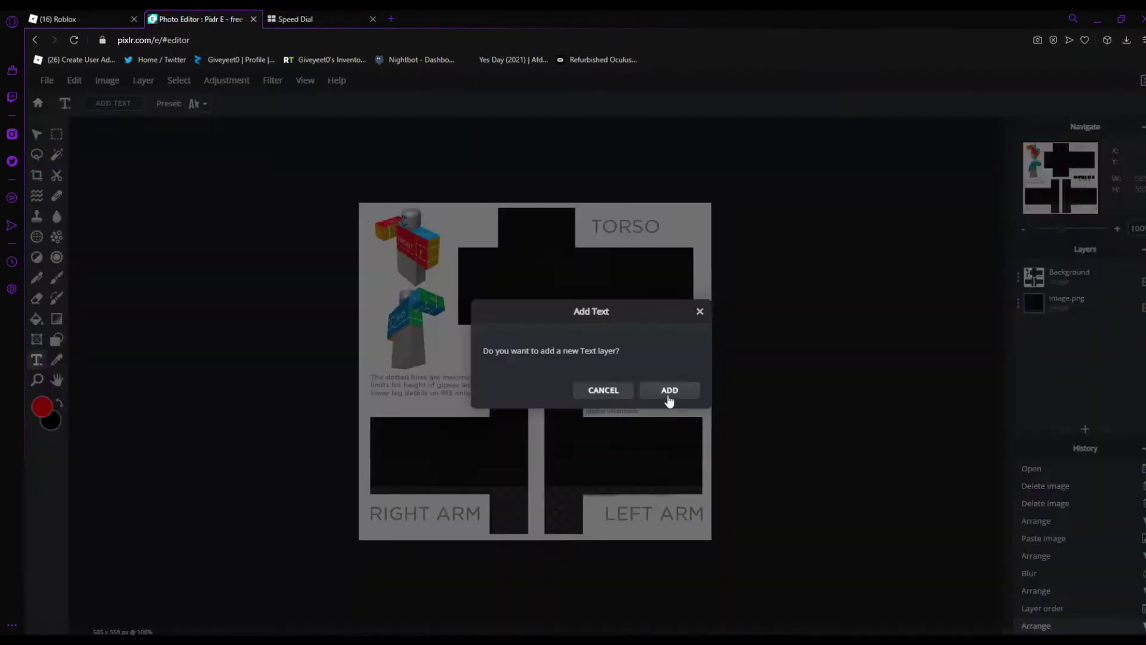
Step: Add a grey STONKS text layer at size 23
left_click(670, 388)
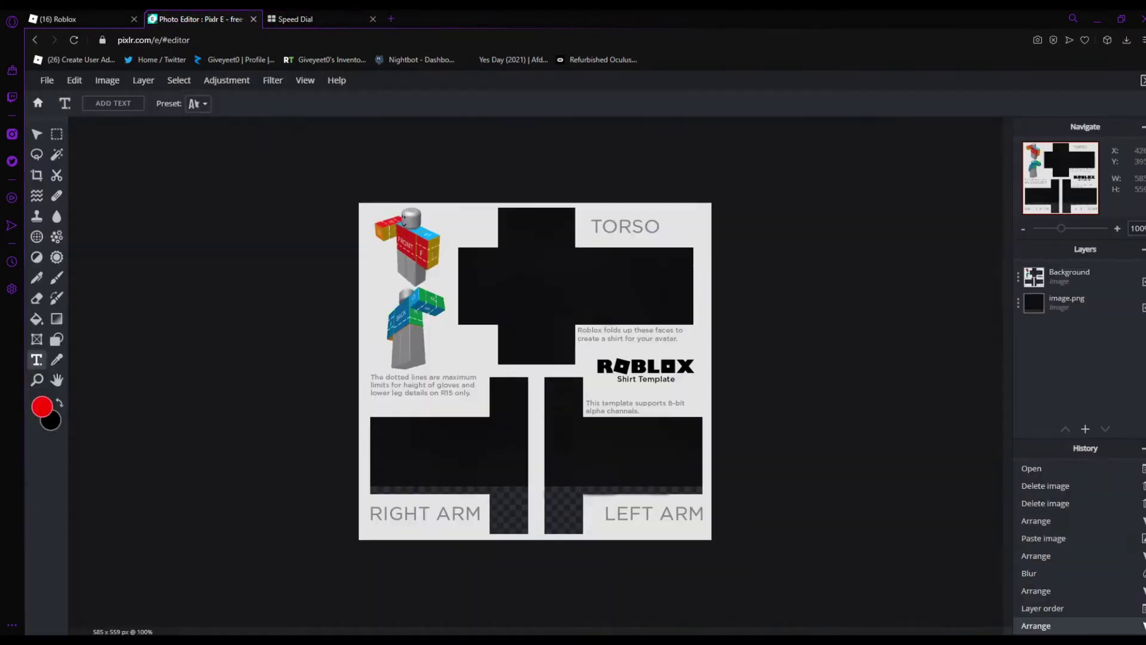
type("KS")
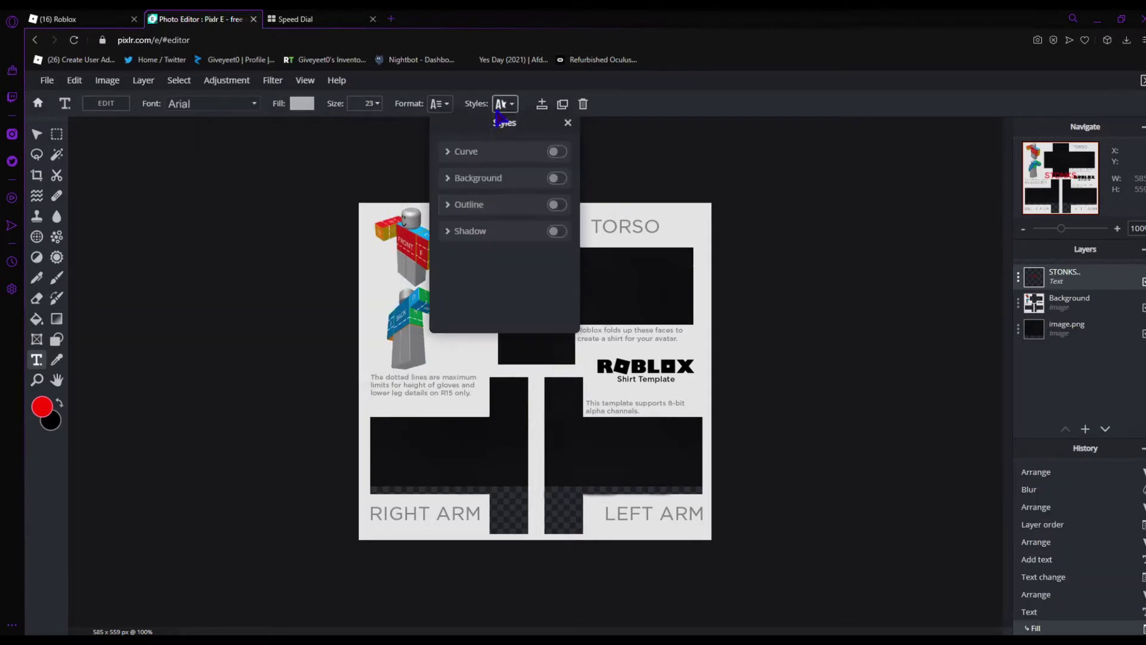
left_click(504, 103)
left_click(347, 226)
left_click(349, 256)
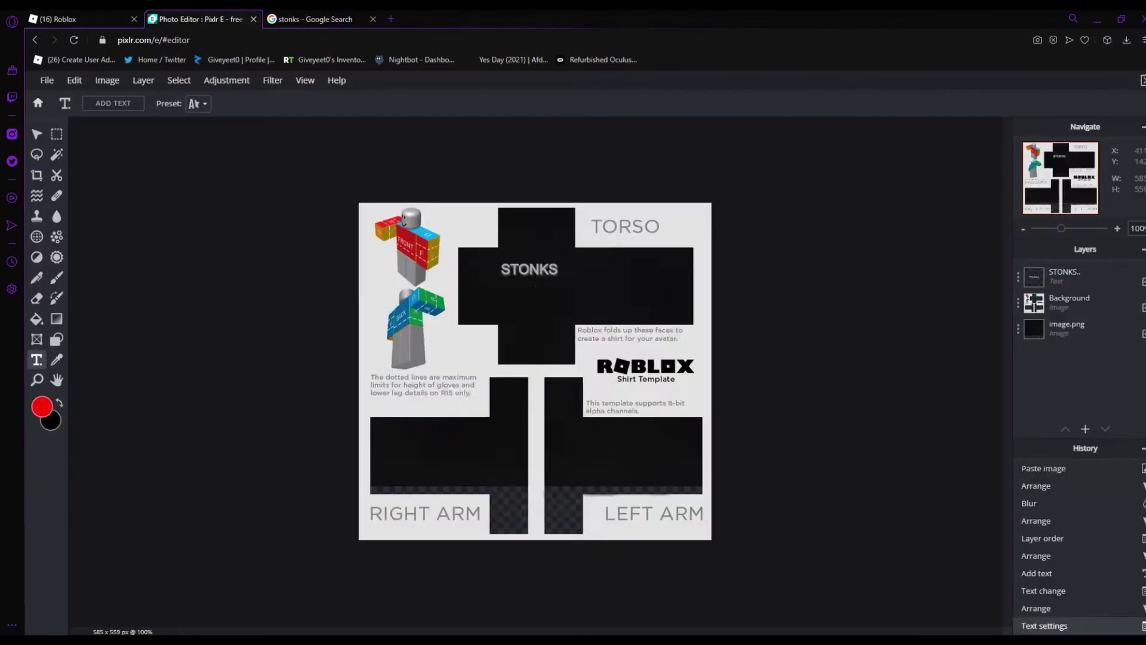
Step: Paste the Stonks meme, shrink it to about 114 px under the text, and layer STONKS above it
key("ctrl+v")
left_click(678, 429)
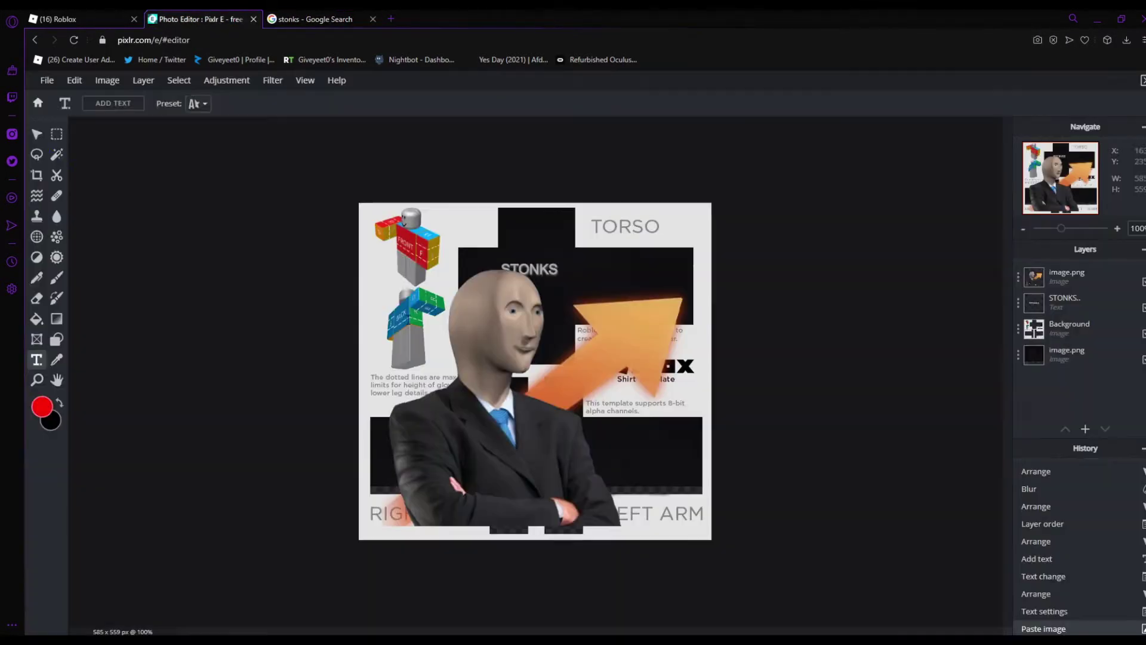
left_click_drag(426, 344, 460, 349)
left_click_drag(739, 204, 498, 407)
left_click_drag(442, 457, 524, 281)
left_click_drag(581, 234, 557, 256)
left_click_drag(523, 302, 531, 301)
left_click_drag(1018, 303, 1018, 276)
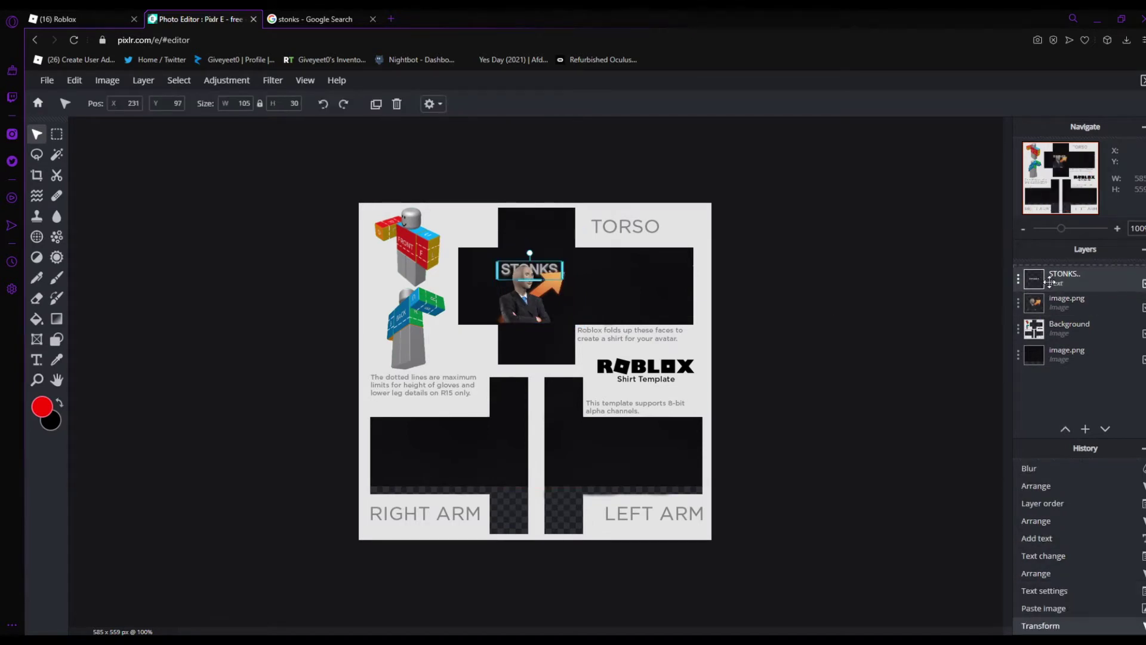
left_click_drag(548, 269, 554, 264)
Step: Deselect the STONKS text layer by clicking an empty area
left_click(653, 464)
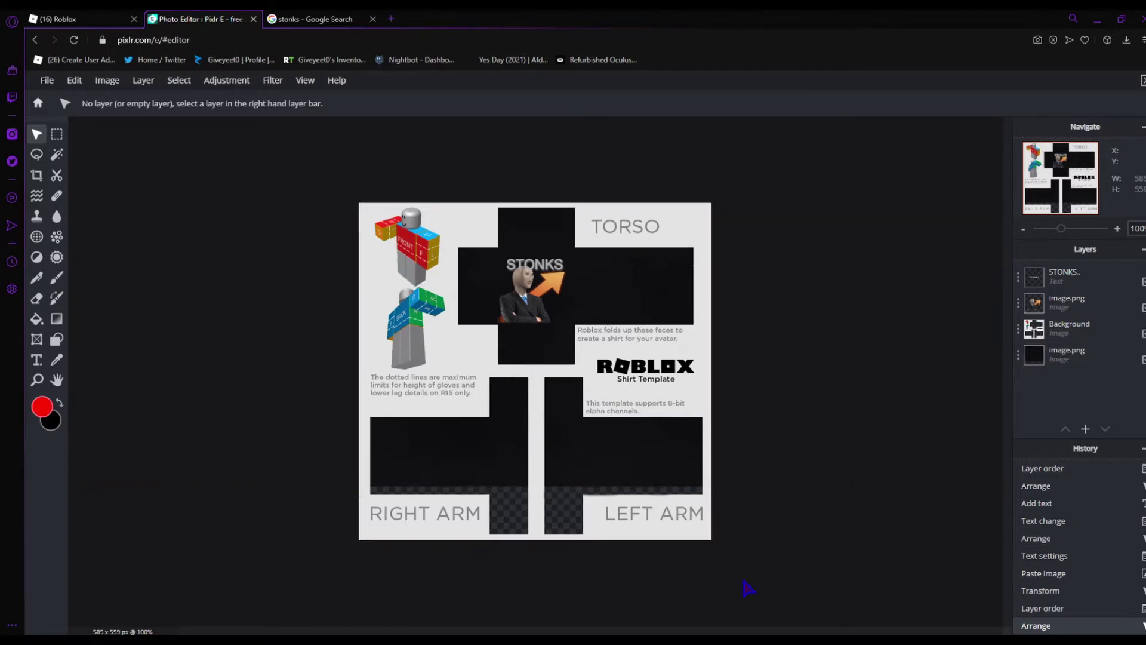
Step: Delete the Background template layer
left_click(1068, 322)
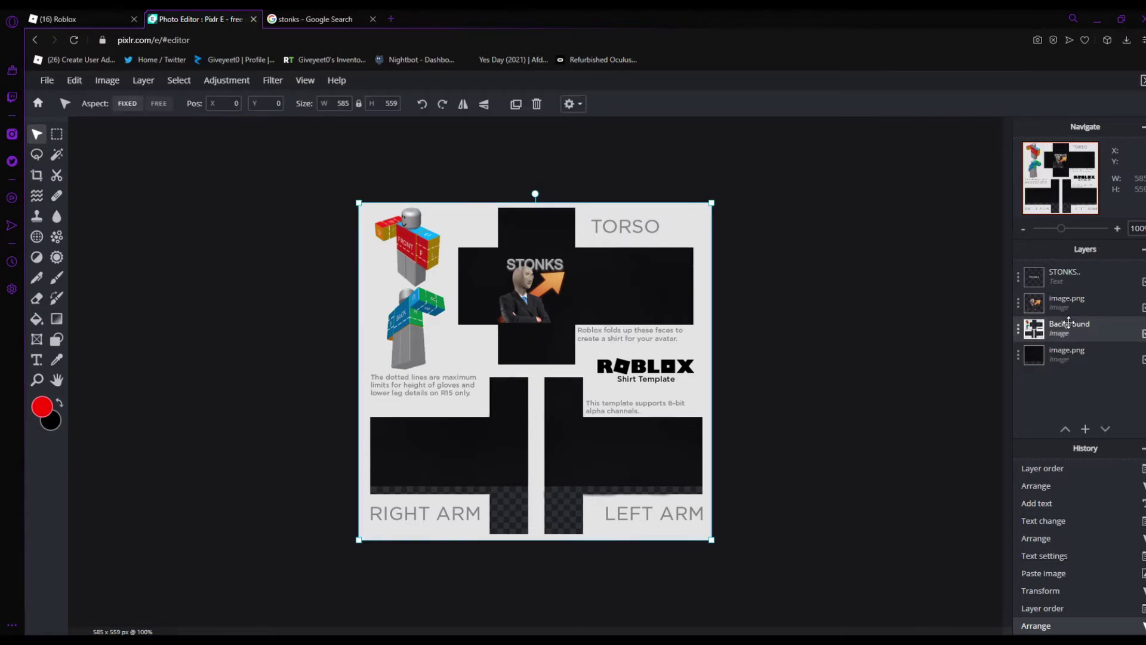
left_click(1068, 322)
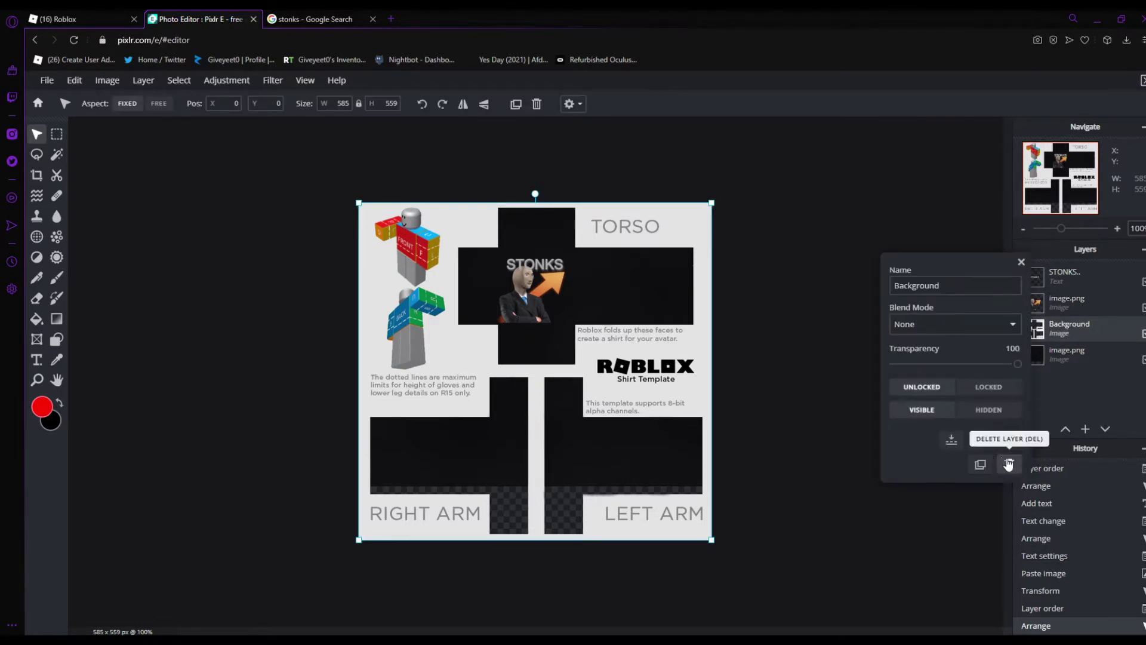
left_click(977, 468)
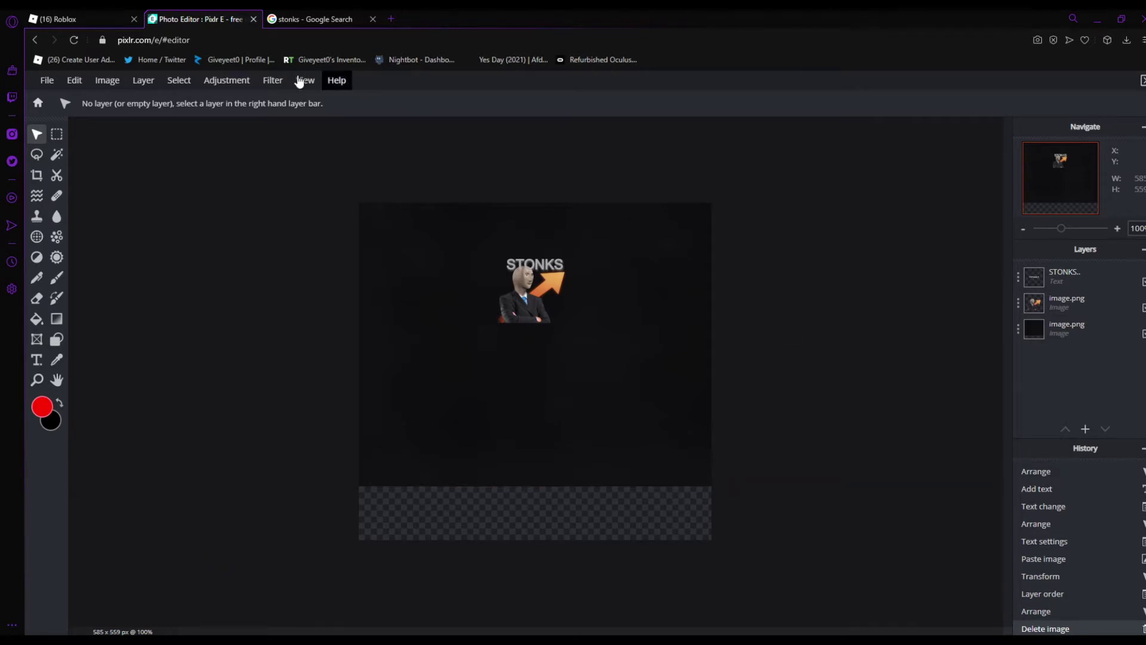
Step: Save the design as PNG 'TRANSP TEMPLATE!!!' and close the editor tab
left_click(52, 83)
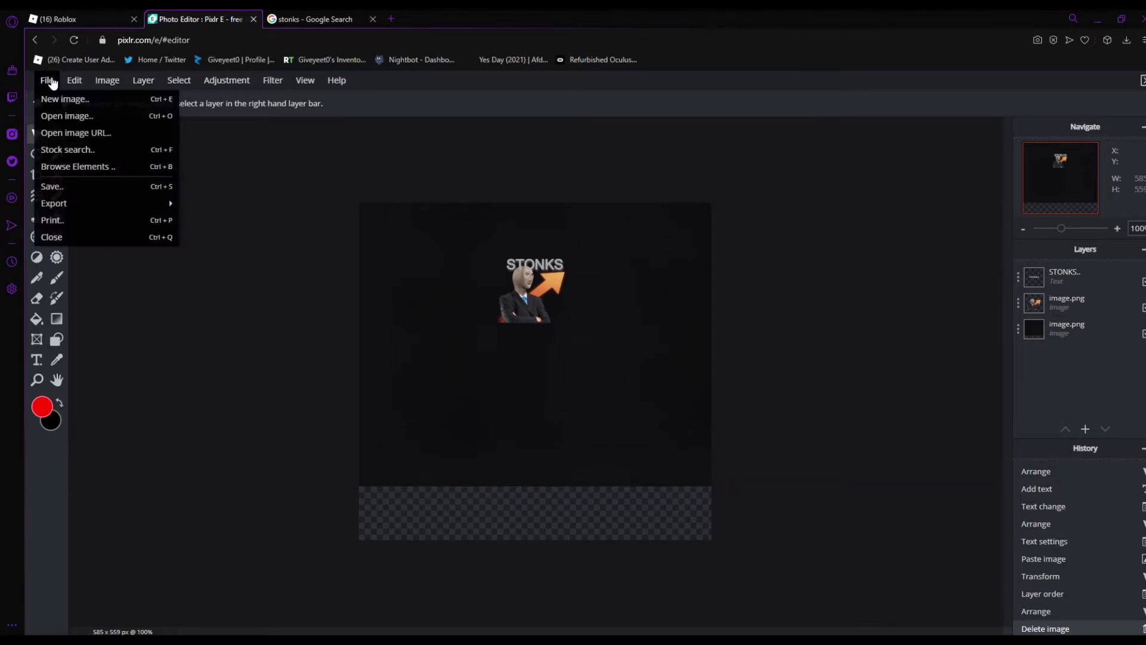
left_click(70, 188)
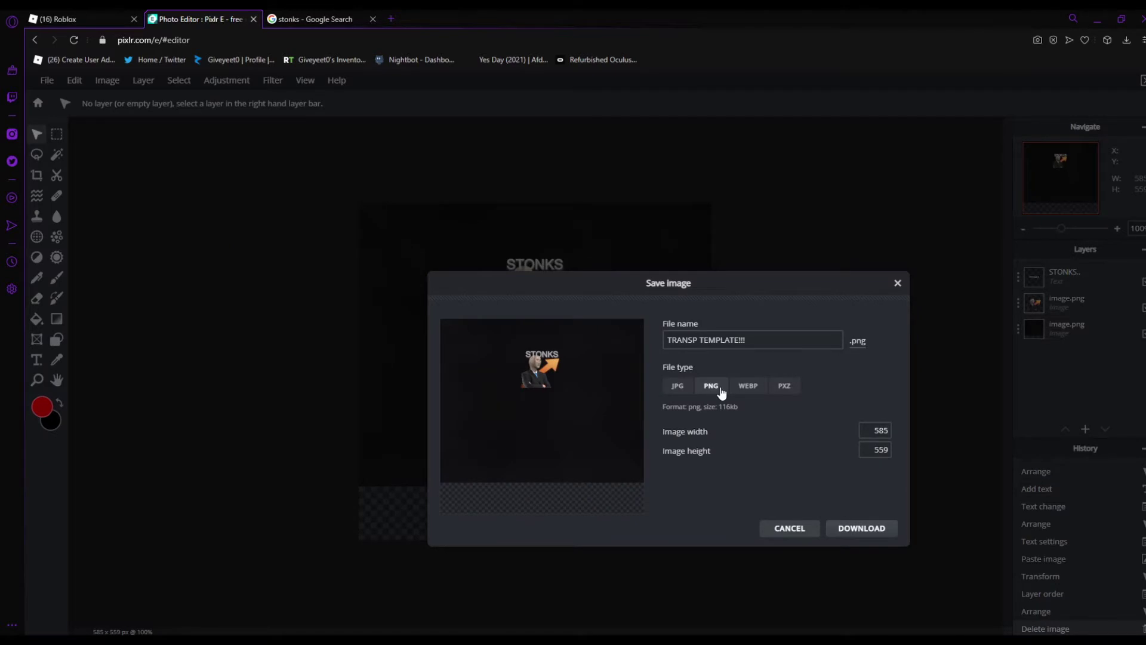
left_click(860, 528)
key("ctrl+w")
key("ctrl+w")
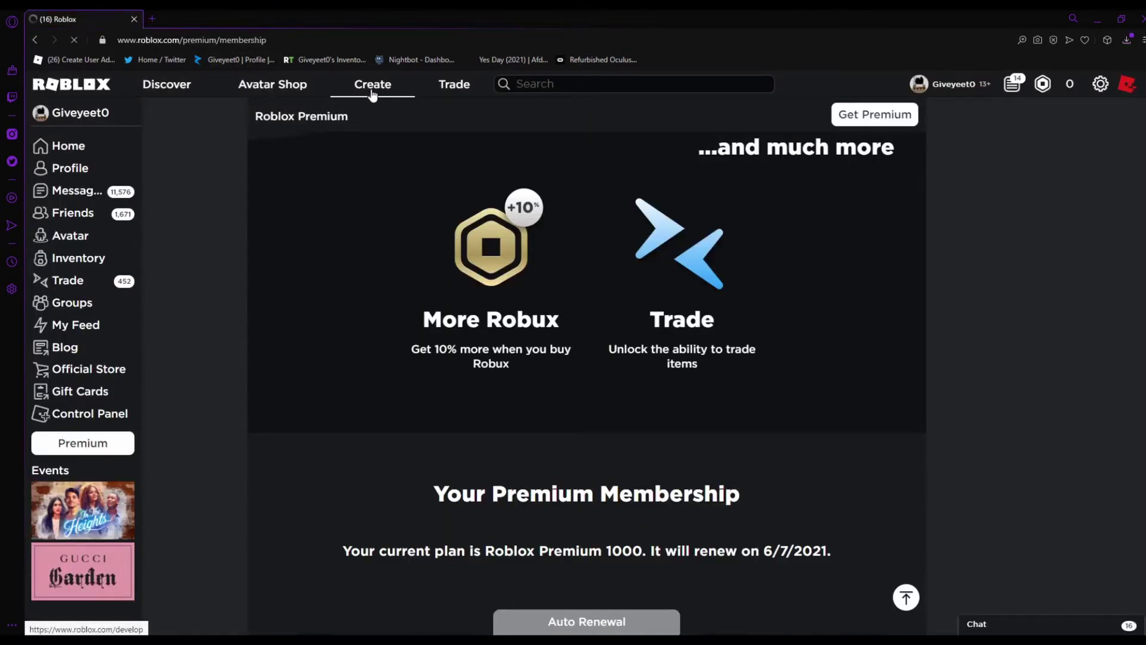
Step: Go to Create, look at Group Creations, return to My Creations and open Shirts
left_click(372, 90)
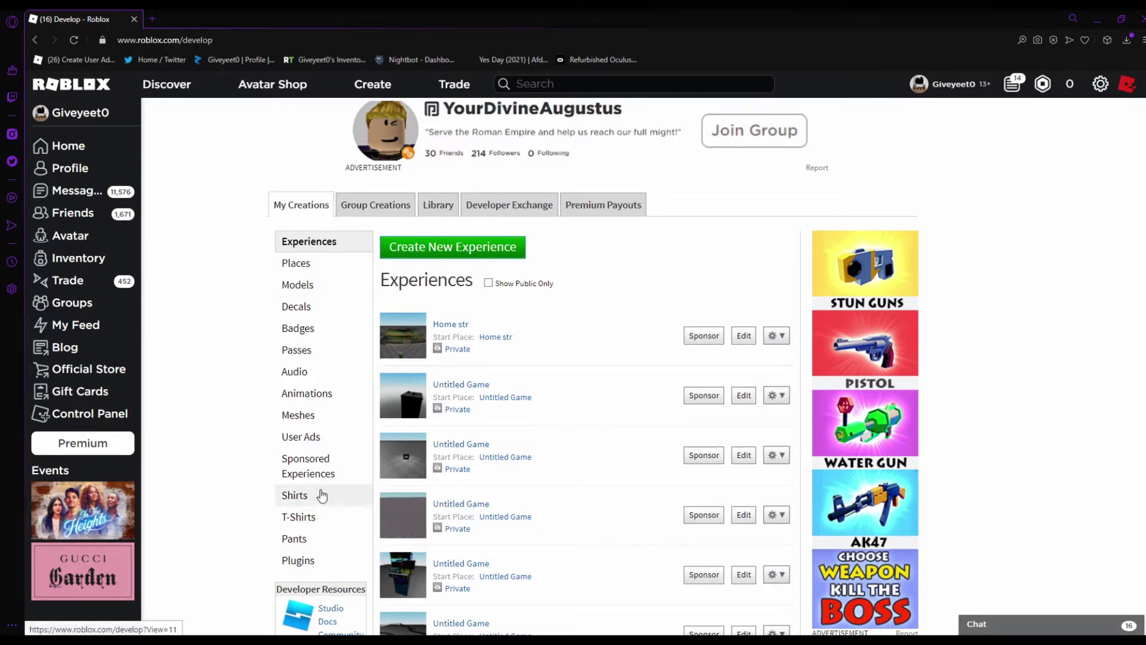
left_click(369, 206)
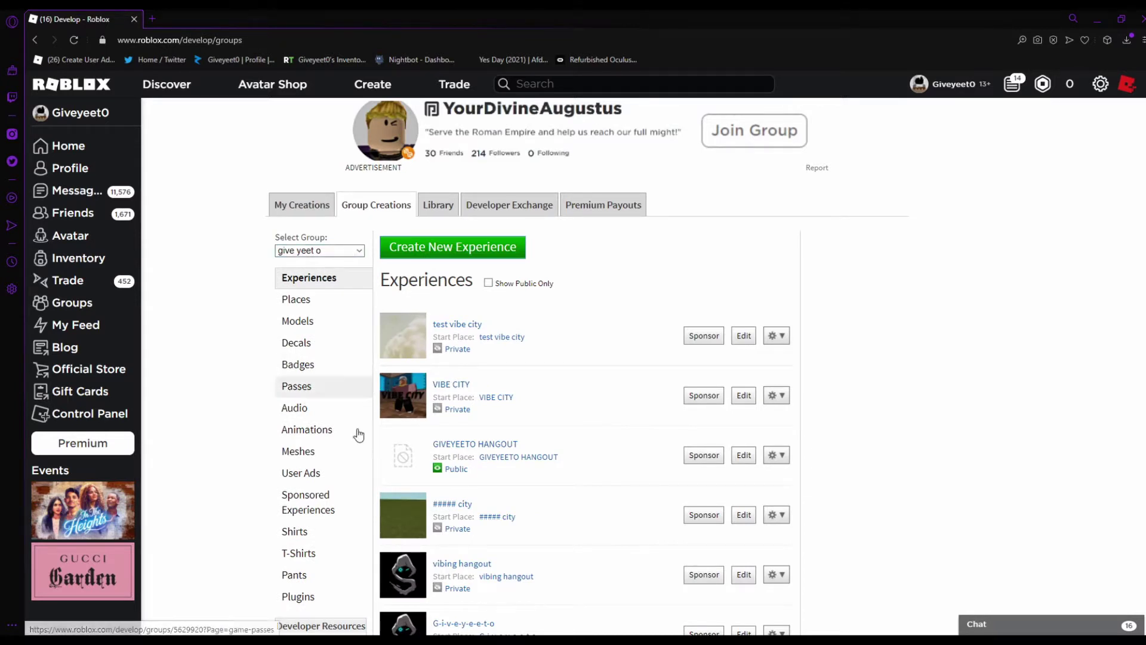
left_click(351, 530)
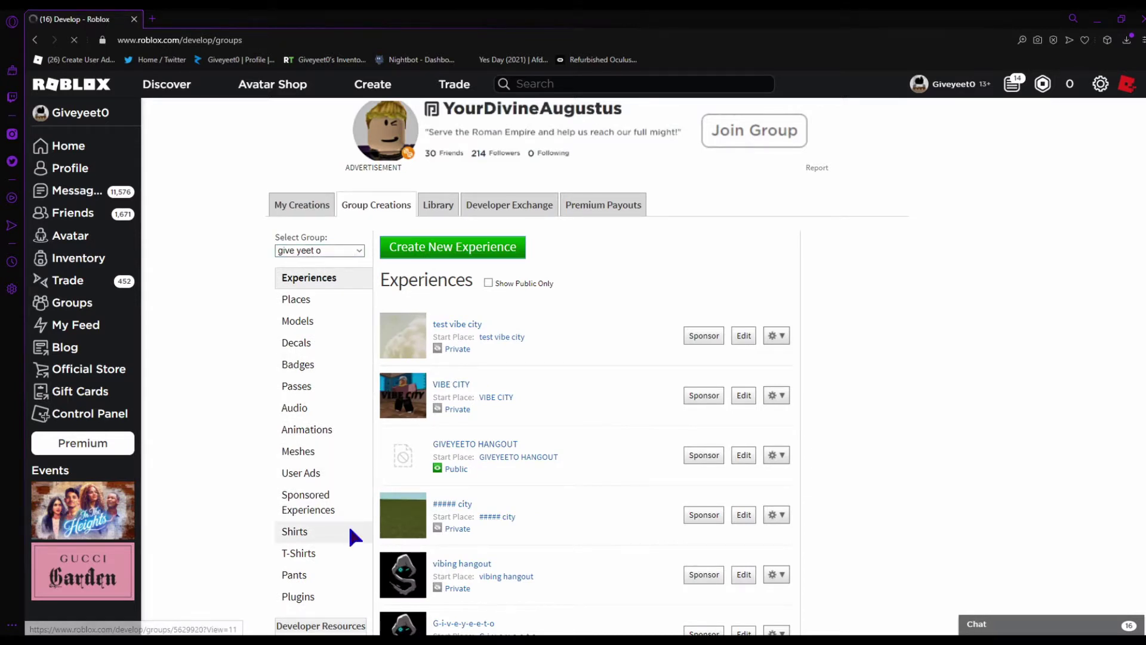
left_click(309, 203)
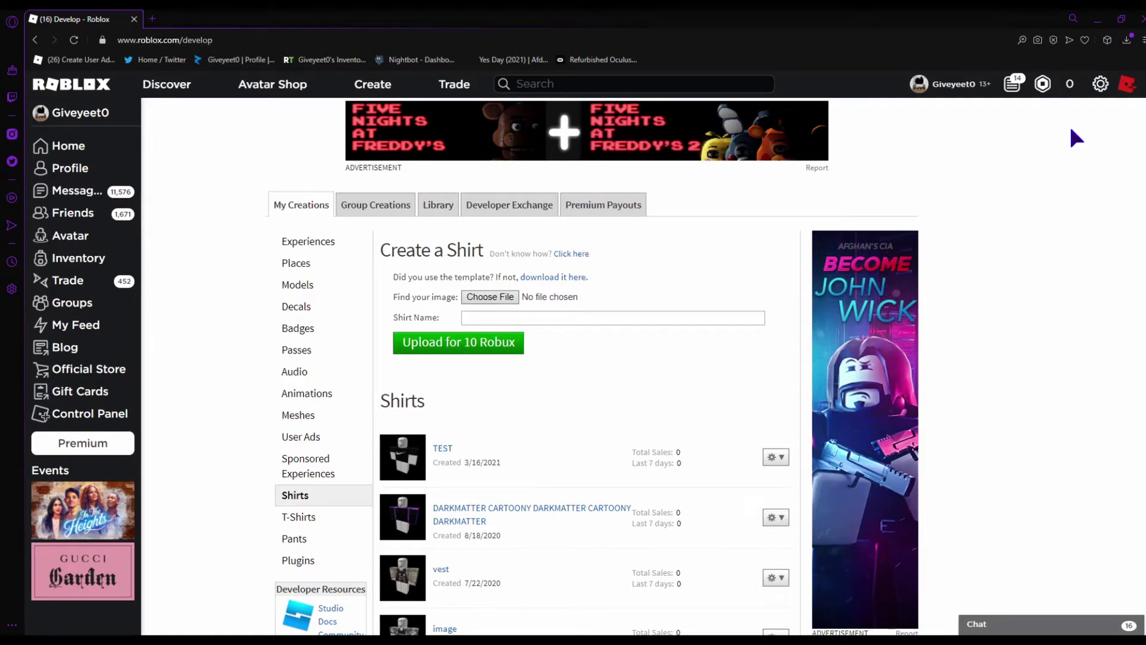
Step: Open the groups page in a new tab and switch to it
right_click(63, 302)
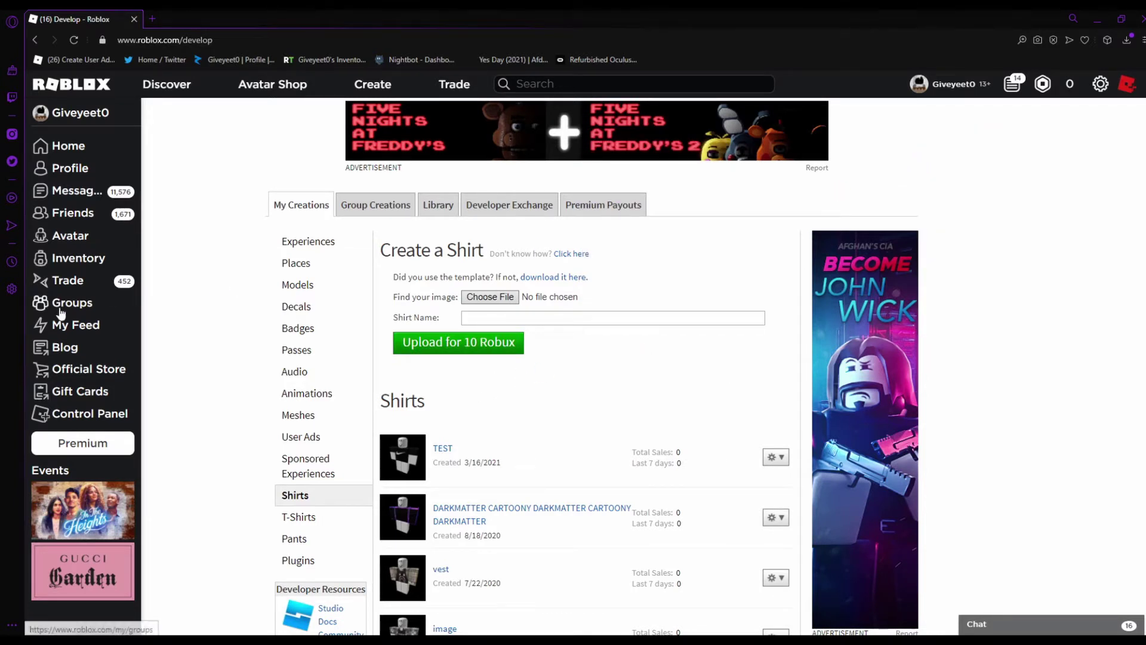
left_click(90, 308)
key("ctrl+Tab")
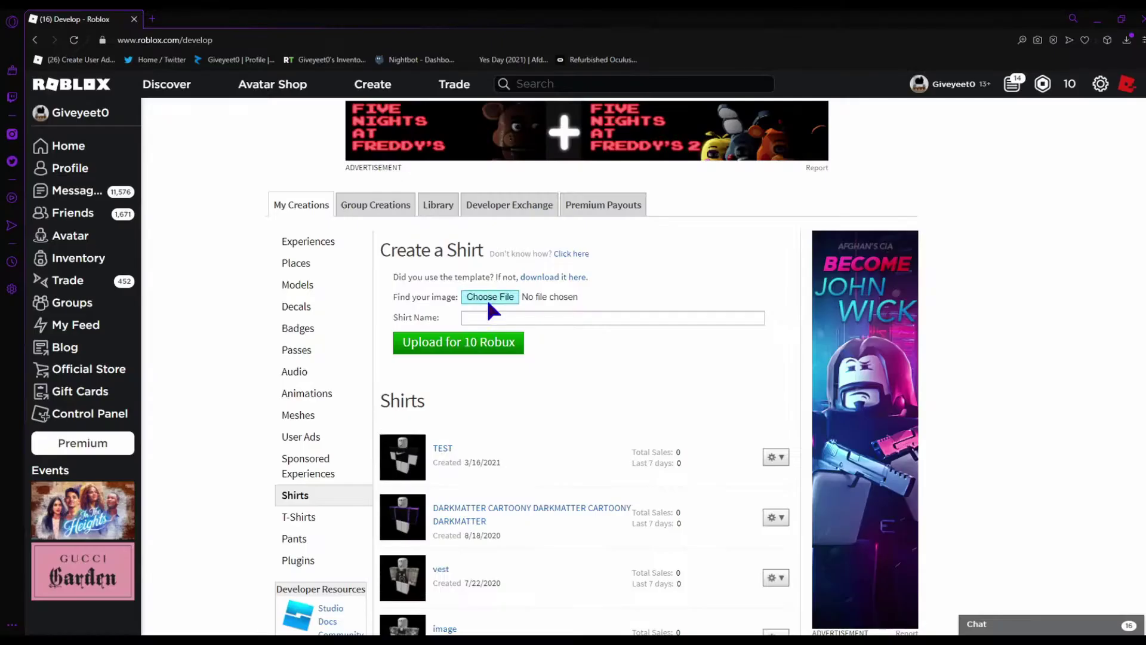
Step: Upload TRANSP TEMPLATE!!! (2).png as the shirt 'Stonks' for 10 Robux and confirm
left_click(485, 295)
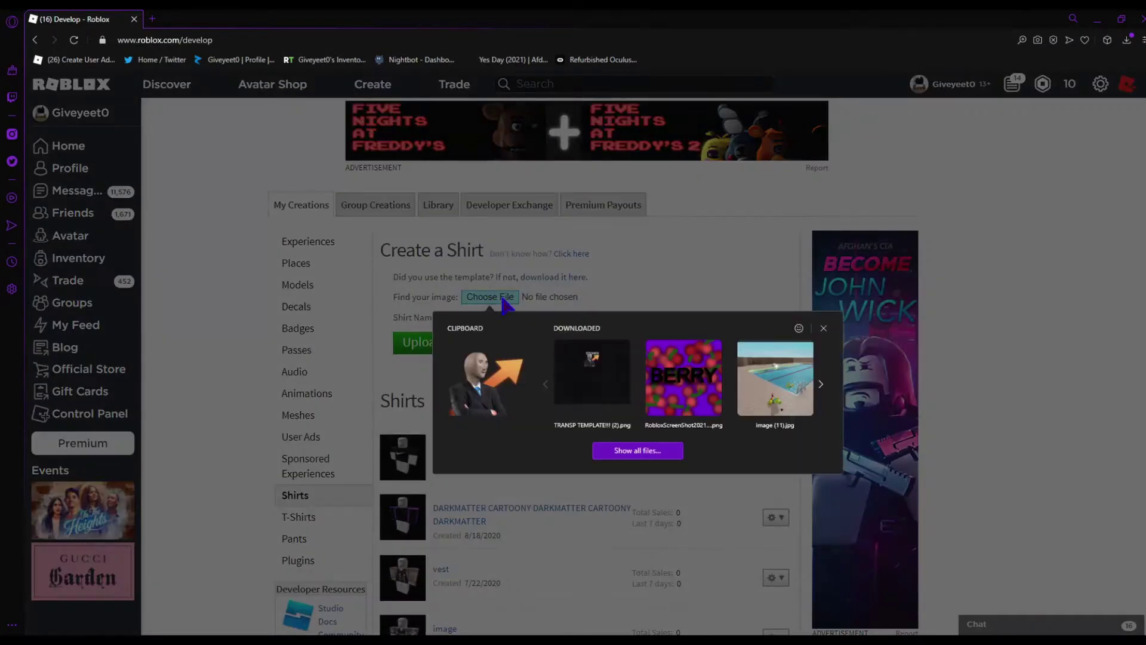
left_click(555, 352)
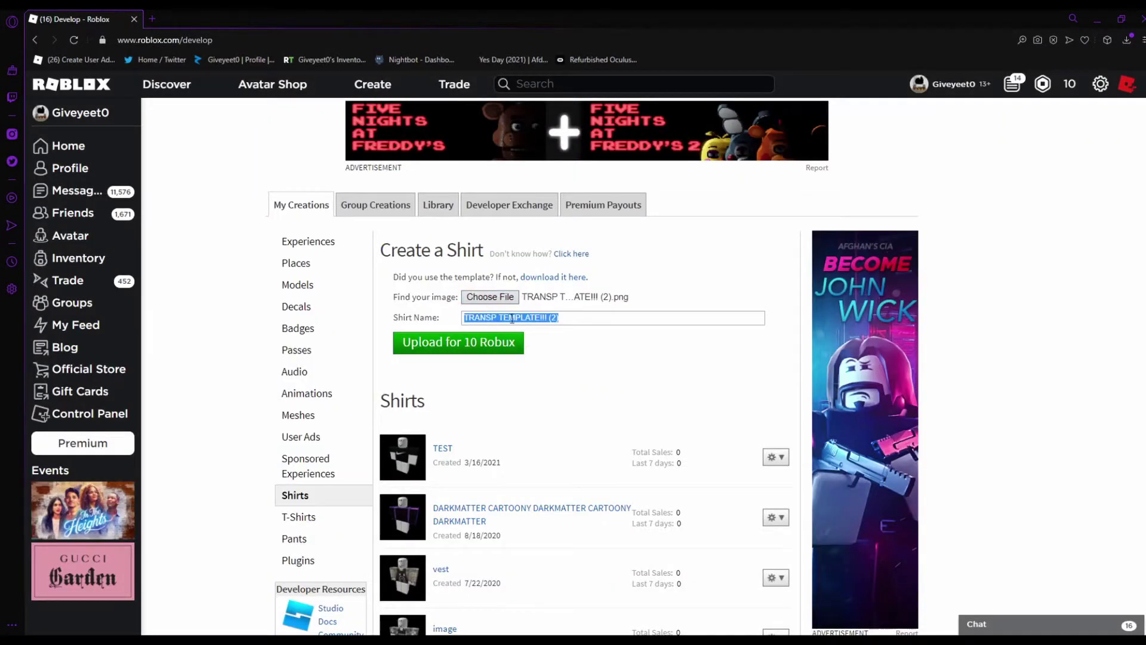
key("BackSpace")
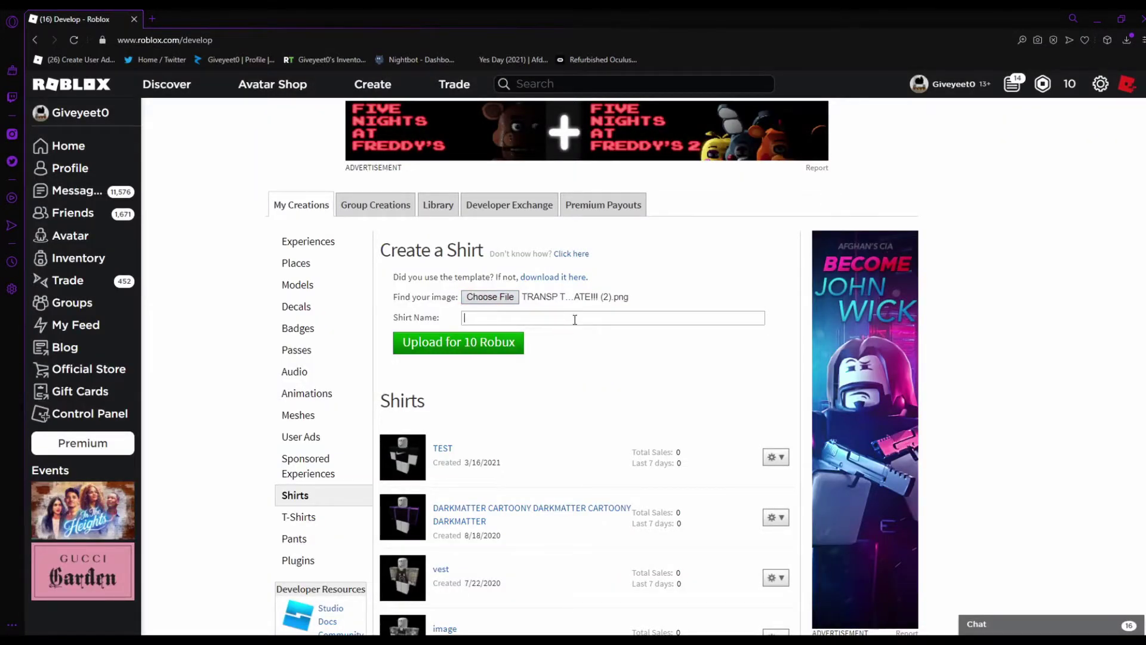
type("Stonks")
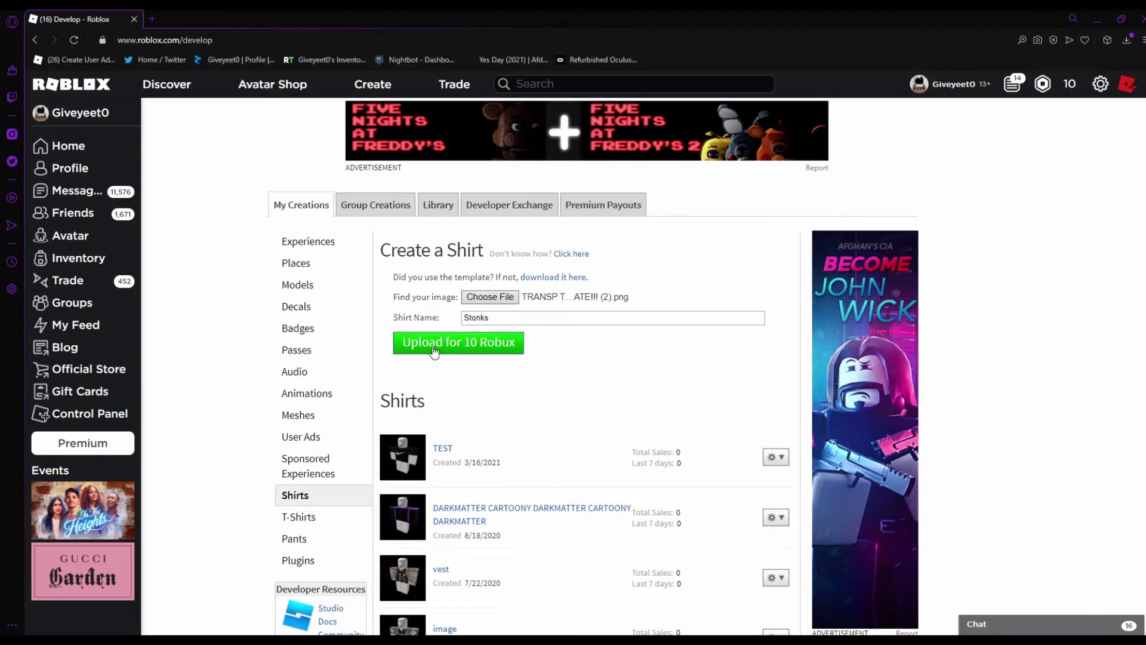
left_click(474, 349)
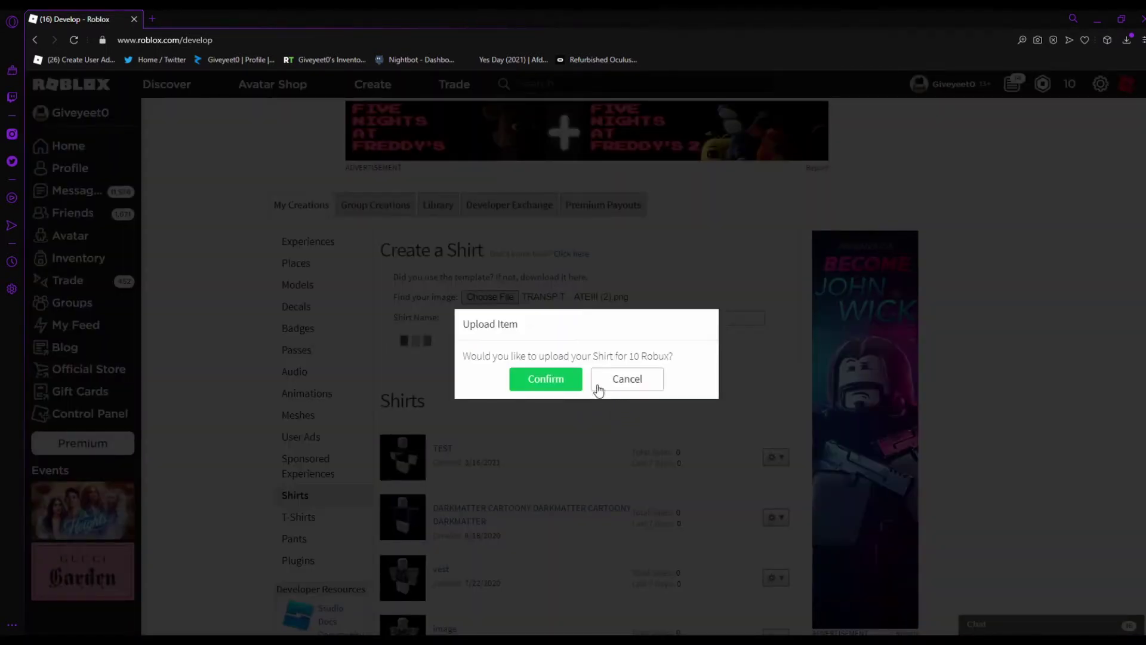
left_click(550, 382)
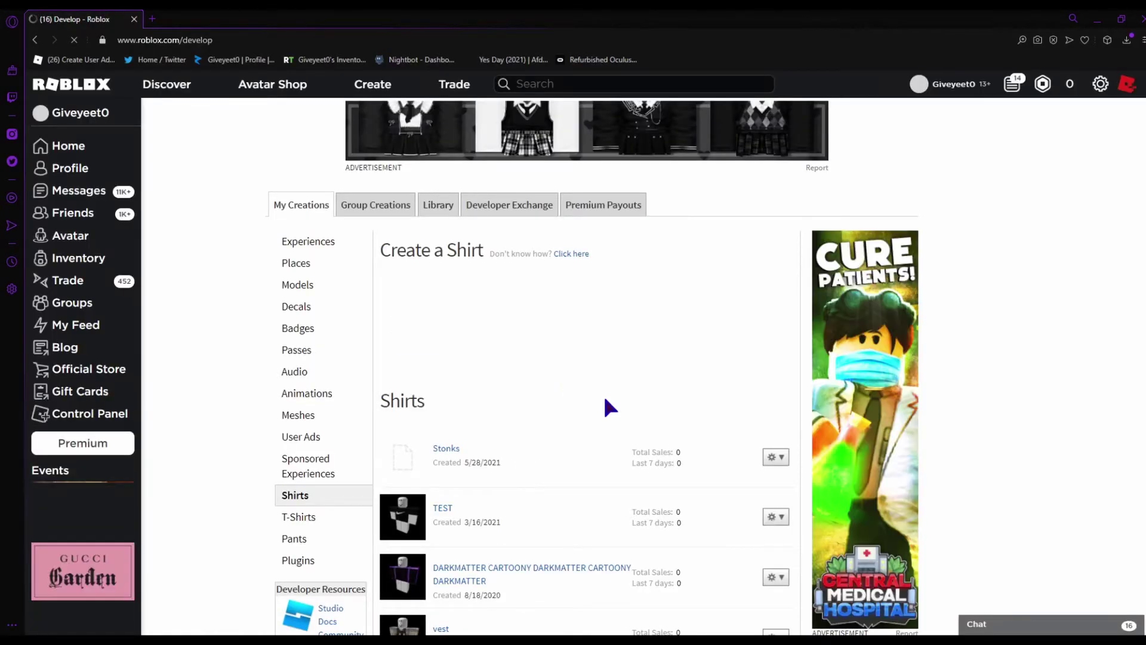
Step: Open the Configure page for the Stonks shirt
left_click(776, 457)
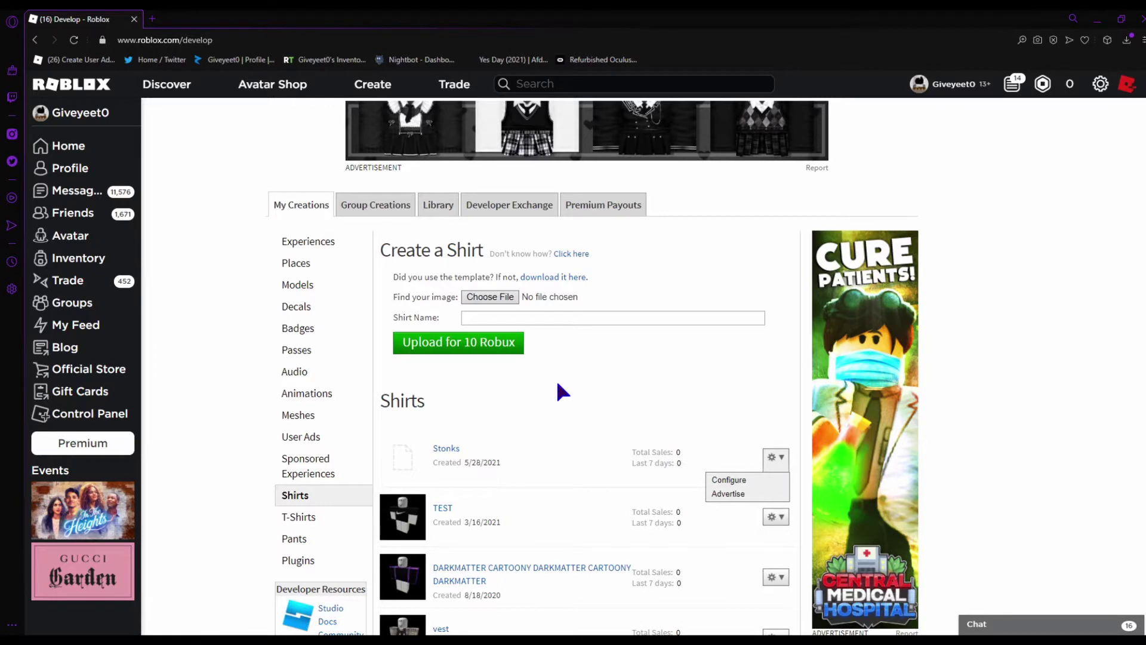
scroll(555, 382, "down", 1)
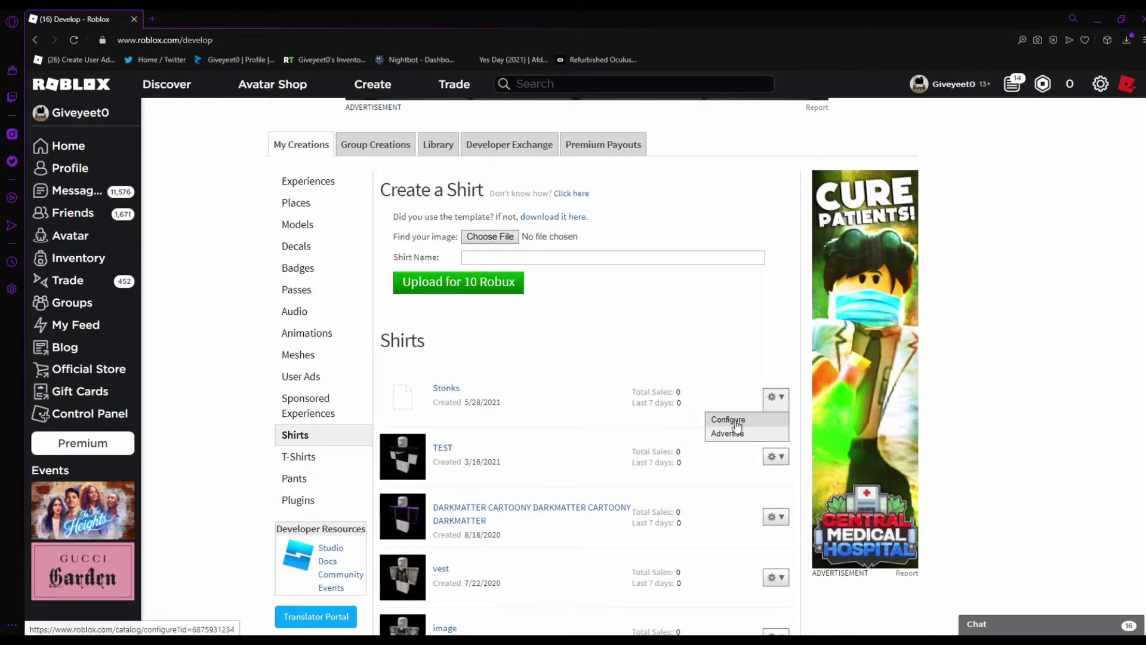
left_click(736, 422)
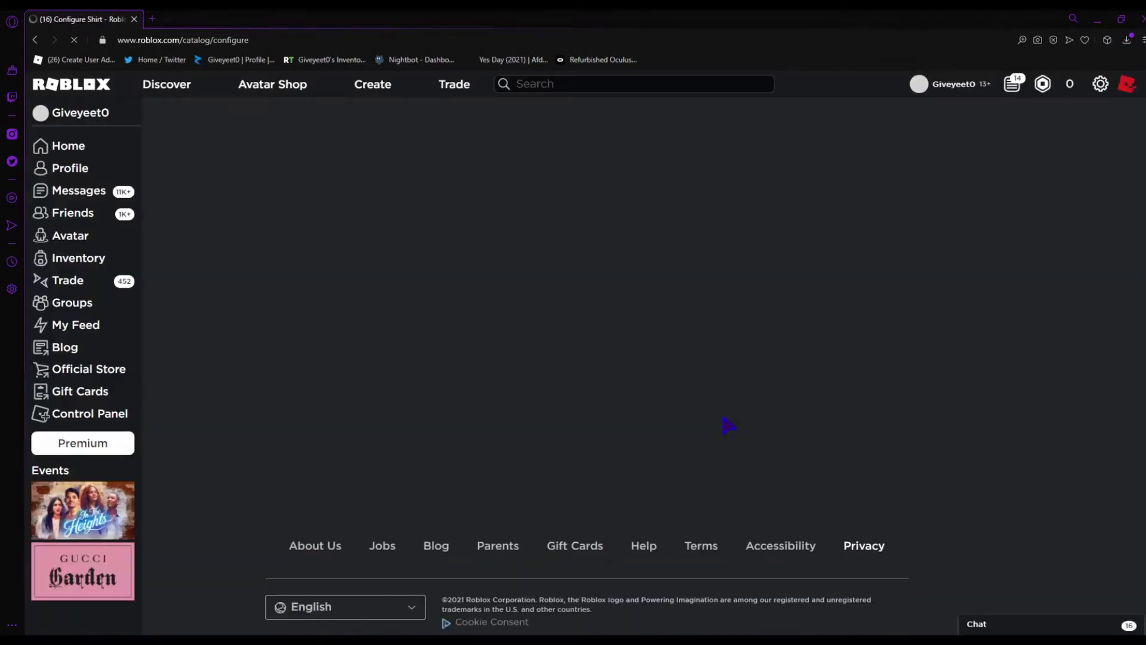
left_click(687, 176)
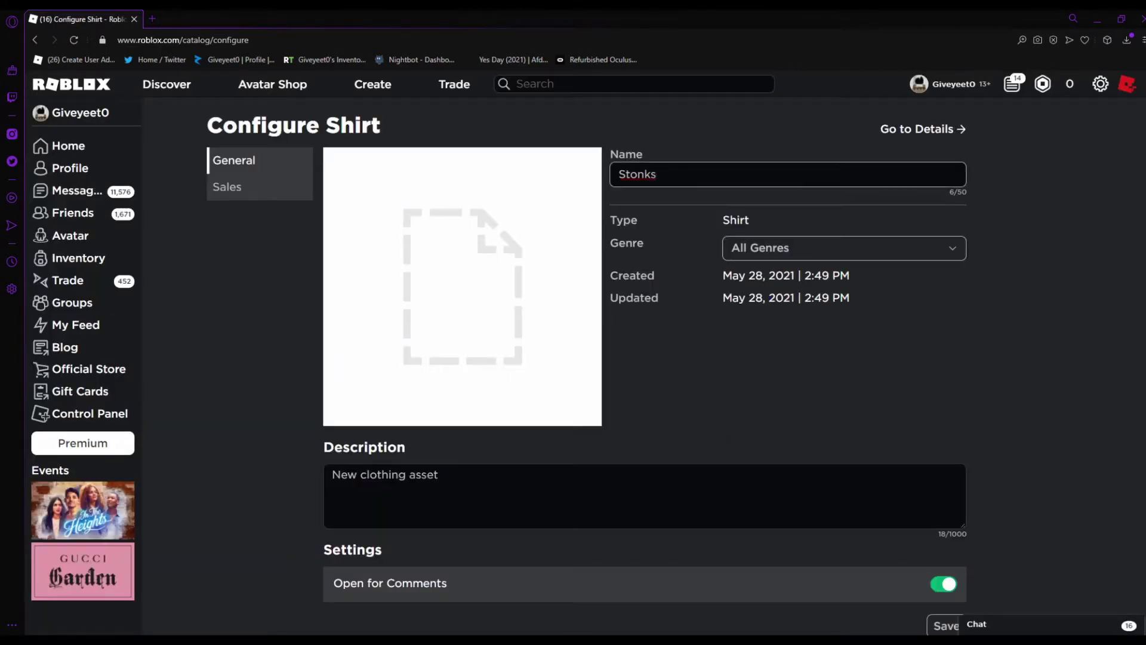
scroll(711, 348, "down", 1)
Step: Replace the description with 'STONKS SHIRT!' and save it
left_click(528, 413)
key("ctrl+a")
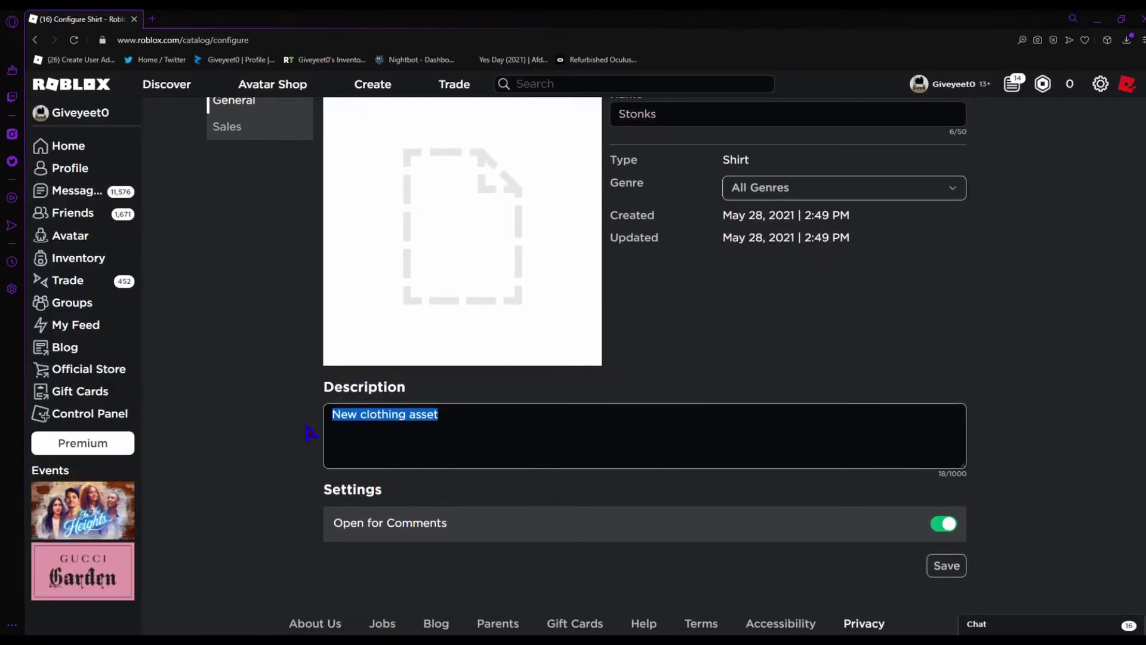
key("BackSpace")
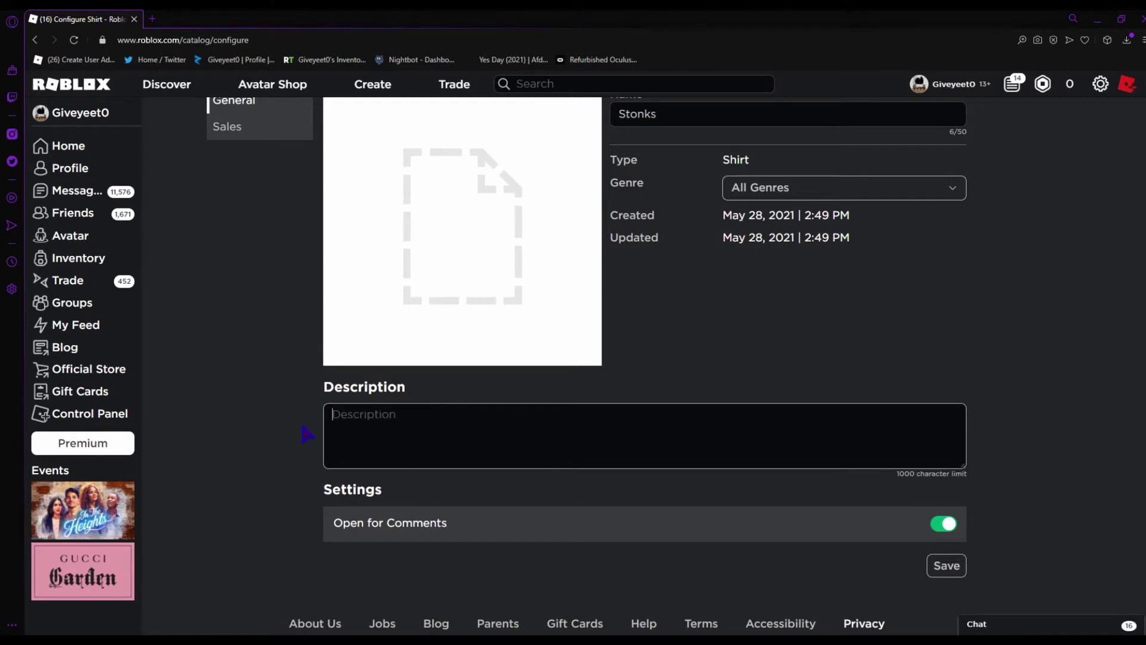
type("STONKS SHIRT!")
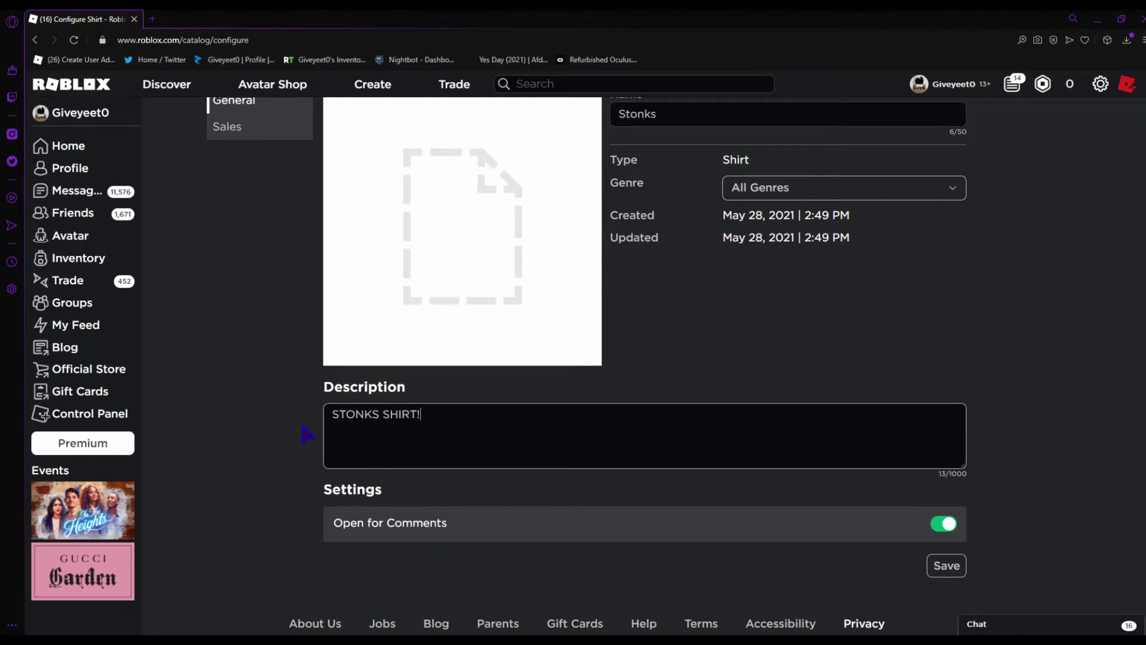
left_click_drag(350, 523, 750, 546)
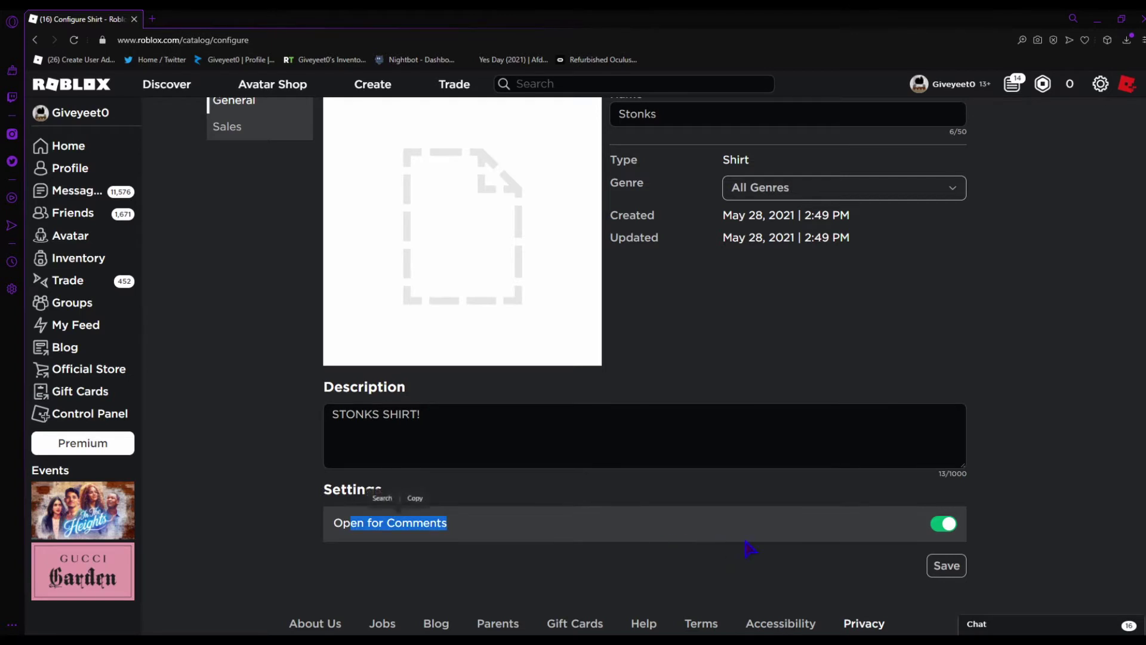
left_click(729, 540)
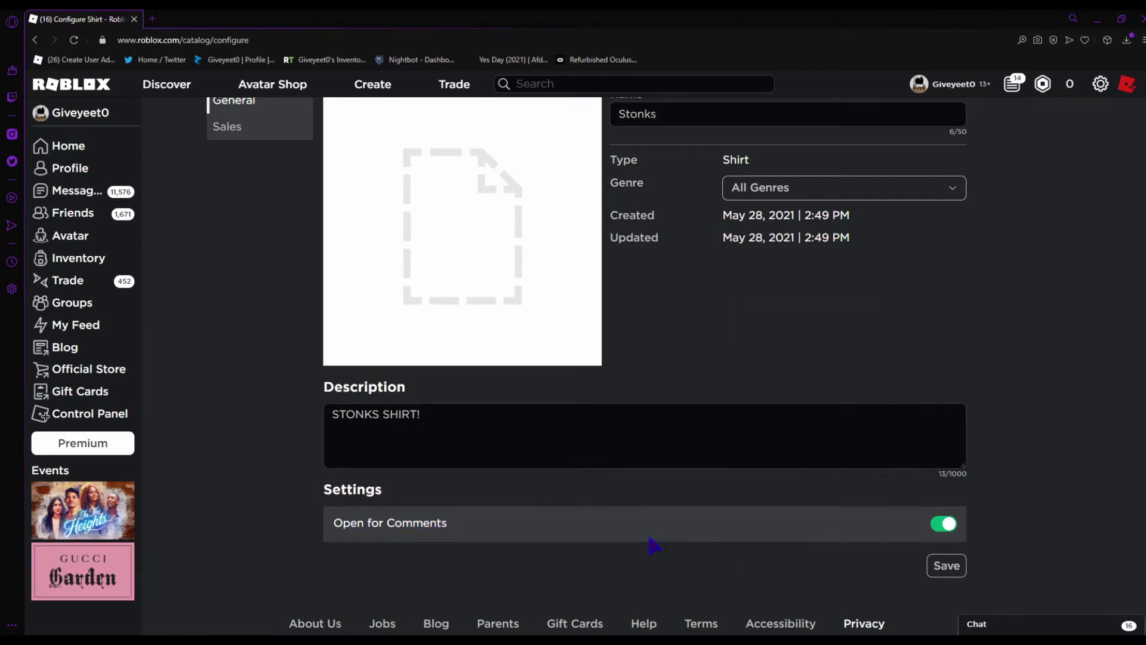
left_click(947, 571)
Step: In the Stonks shirt's sales settings, enable Item for Sale and leave Price empty
left_click(226, 187)
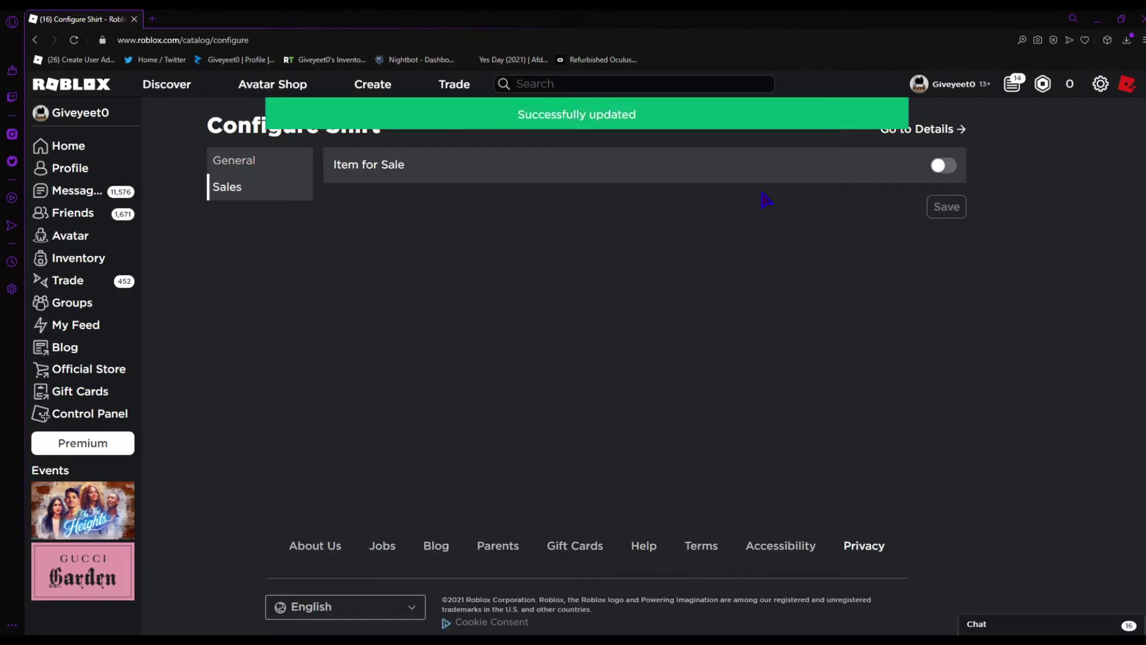
left_click(944, 166)
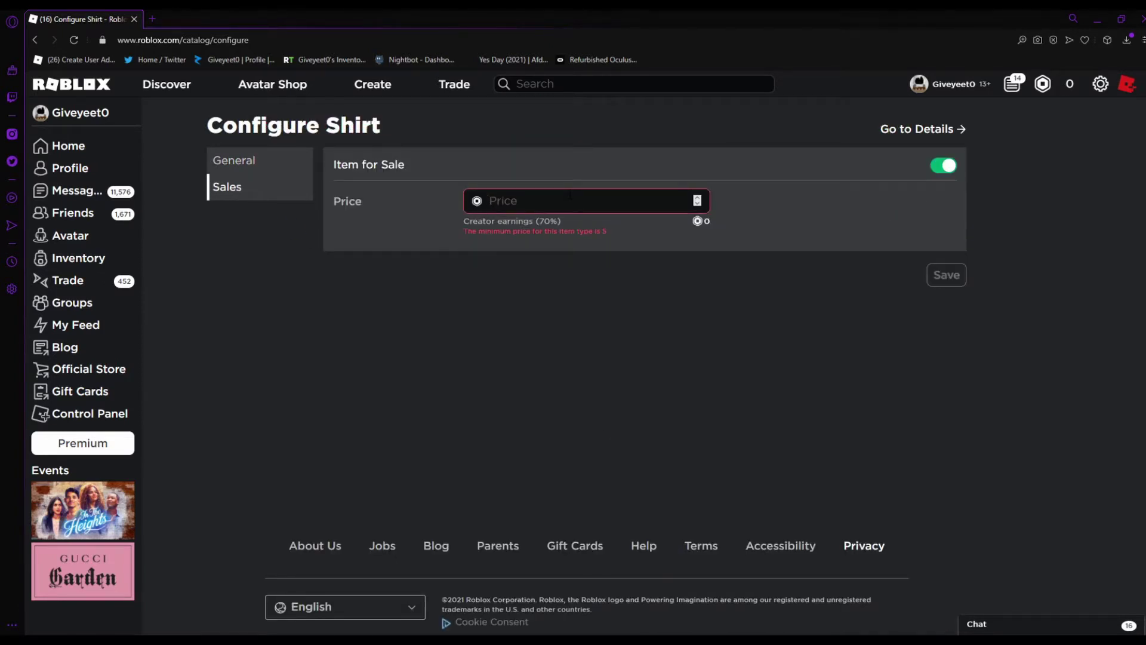
type("5")
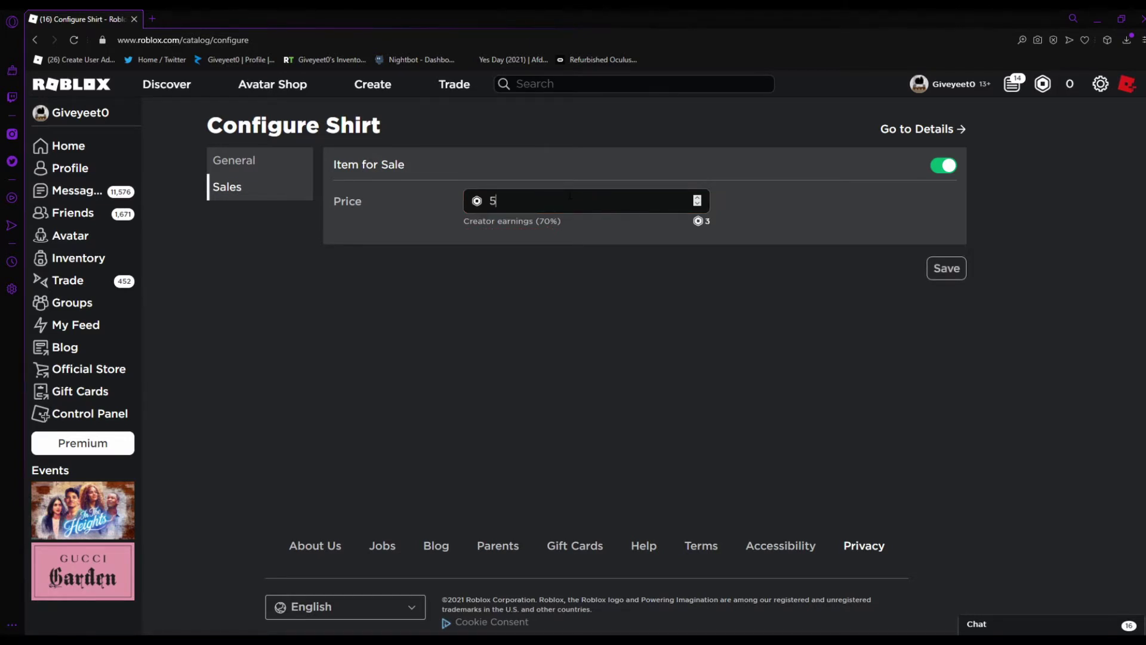
key("BackSpace")
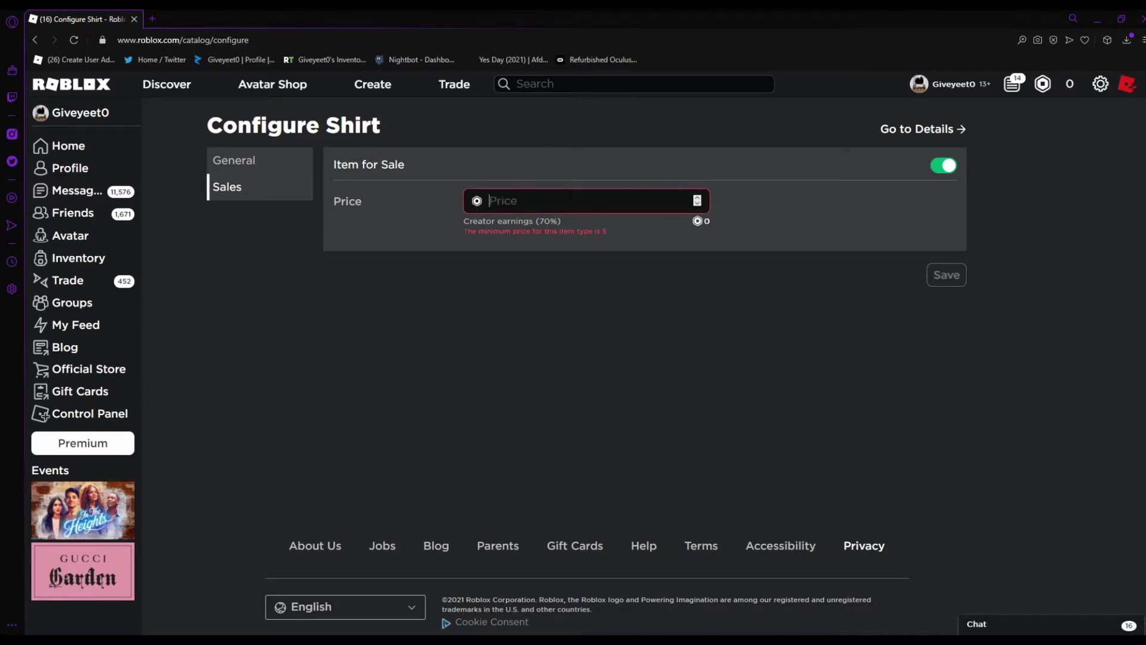